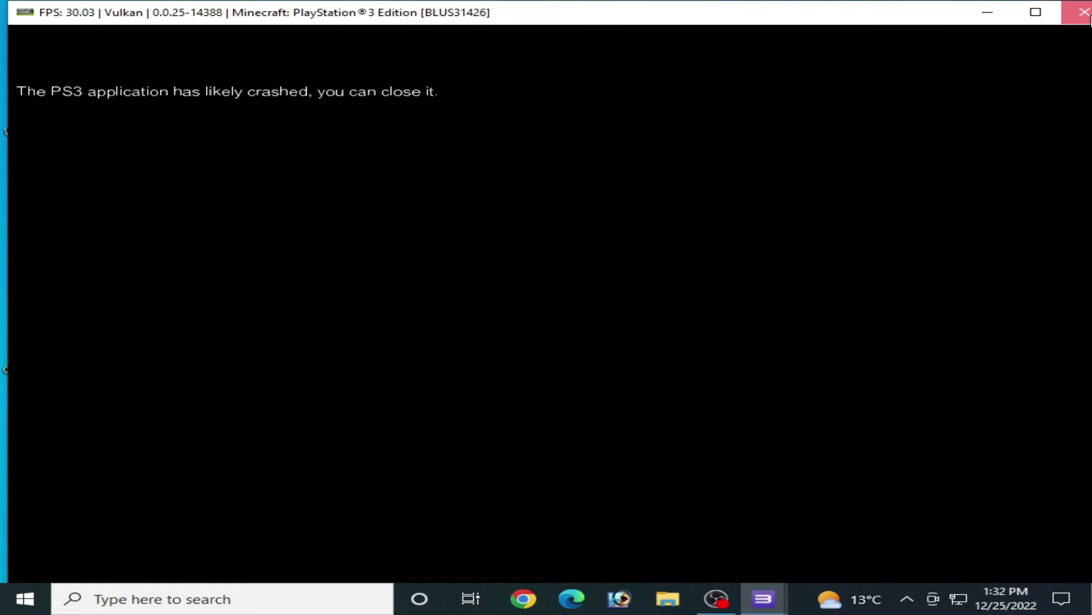
Step: Close the crashed Minecraft game, then boot Bomberman ULTRA as a test and close it
left_click(1084, 13)
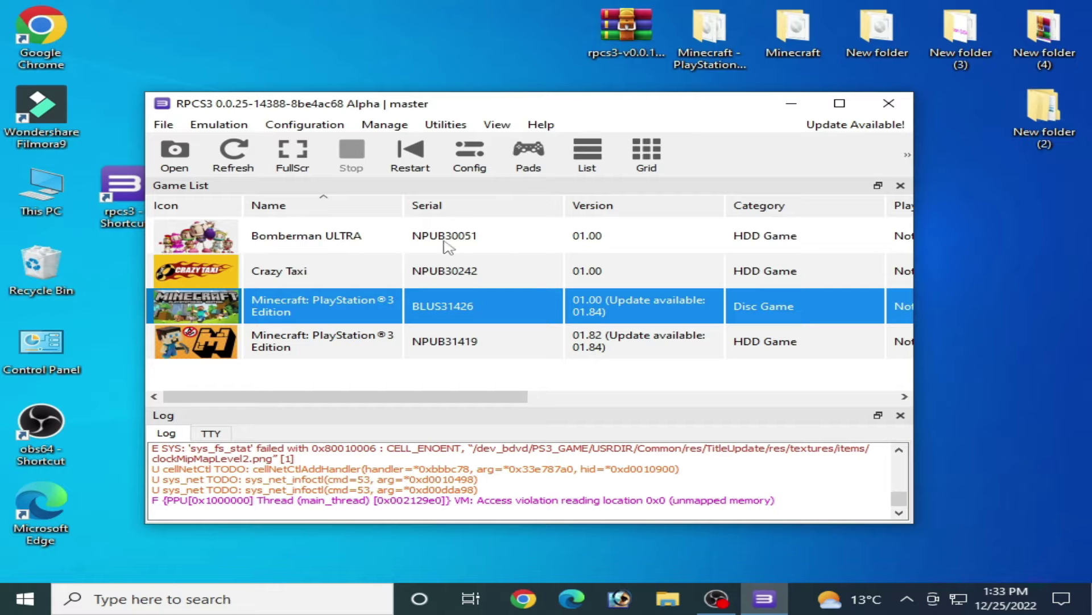
left_click(340, 246)
double_click(341, 247)
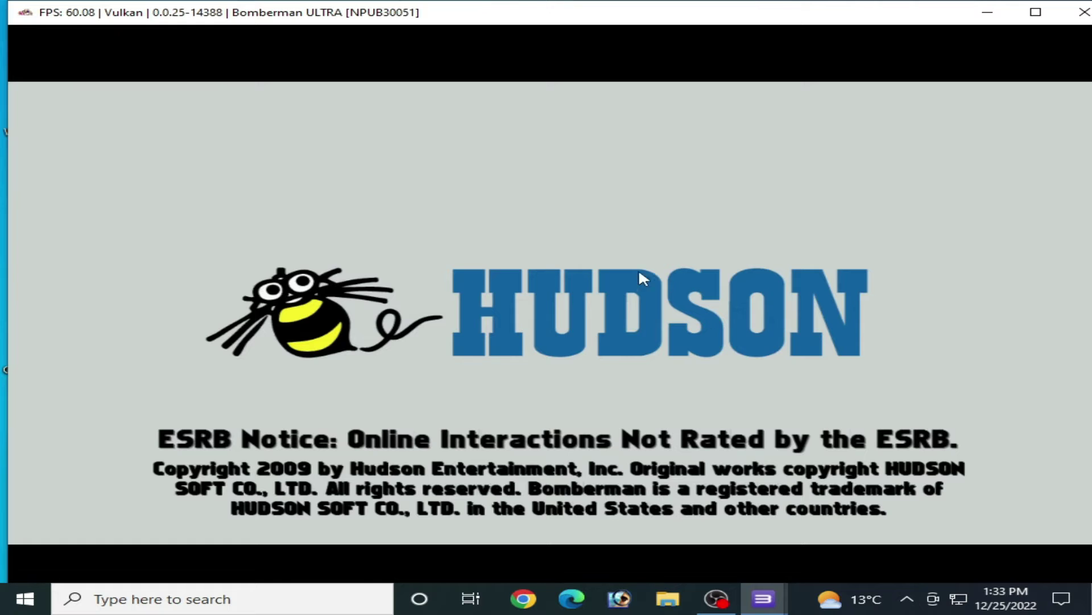
left_click(1084, 12)
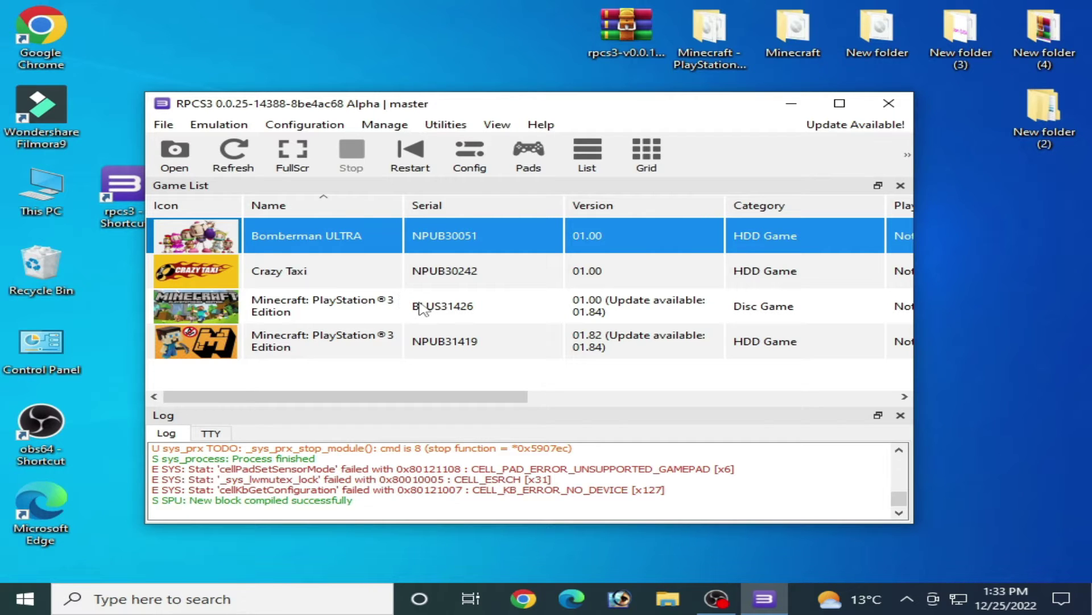
Step: Close the emulator and open the file location of the rpcs3 desktop shortcut
left_click(889, 103)
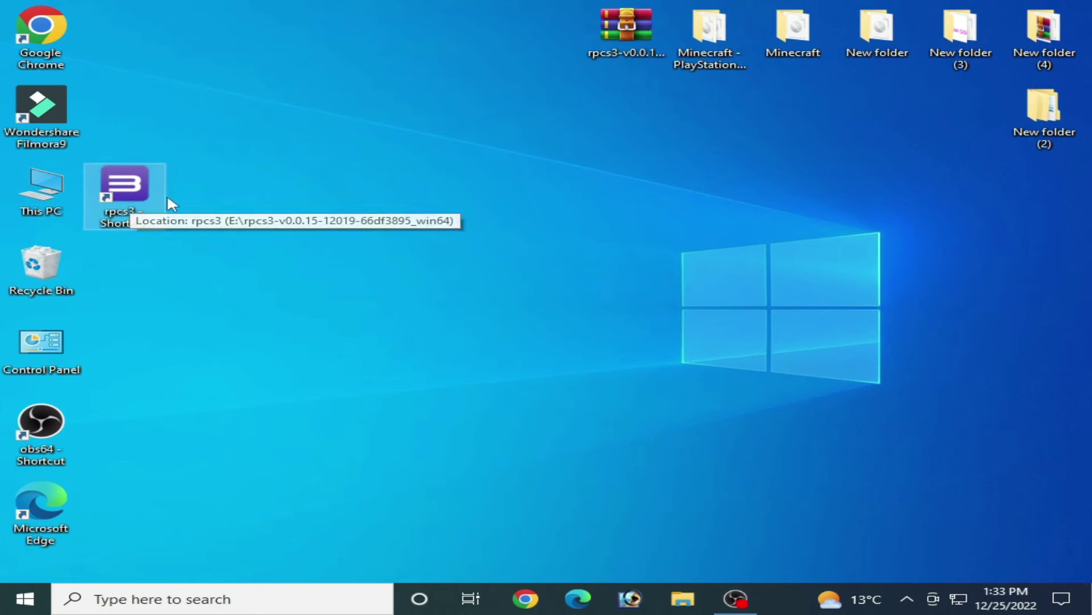
right_click(133, 195)
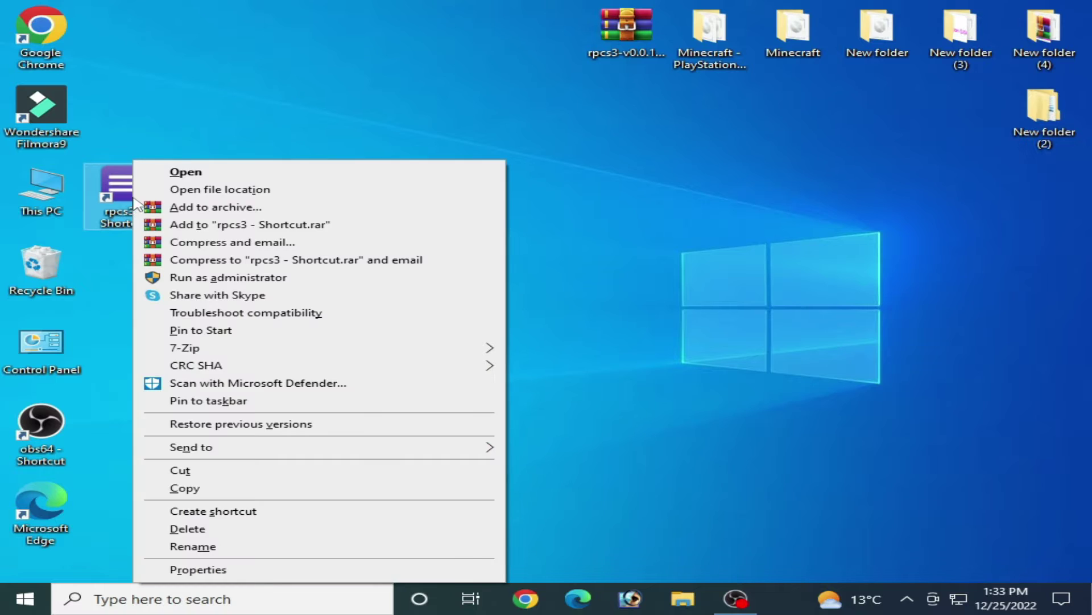
left_click(208, 190)
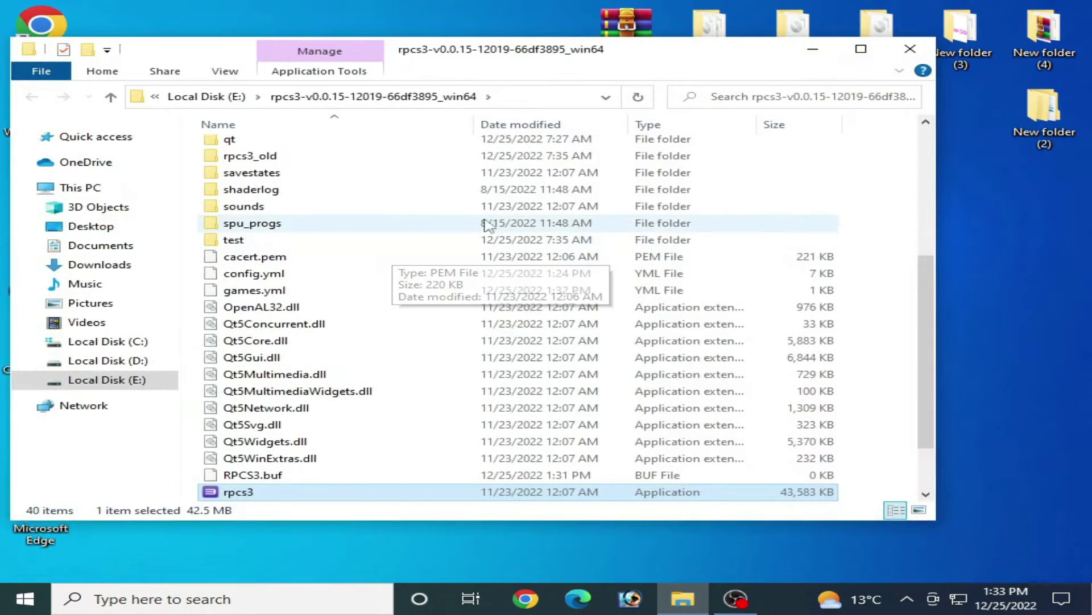
Step: Move the dev_flash folder out of the rpcs3-v0.0.15-12019-66df3895_win64 folder onto the desktop
left_click_drag(917, 344, 920, 232)
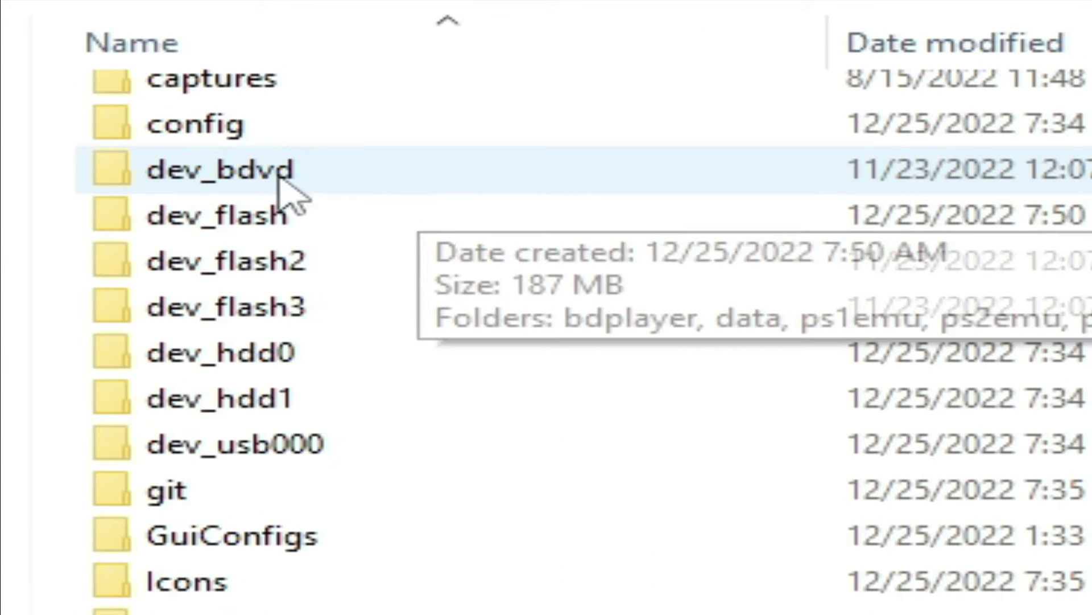
left_click(117, 222)
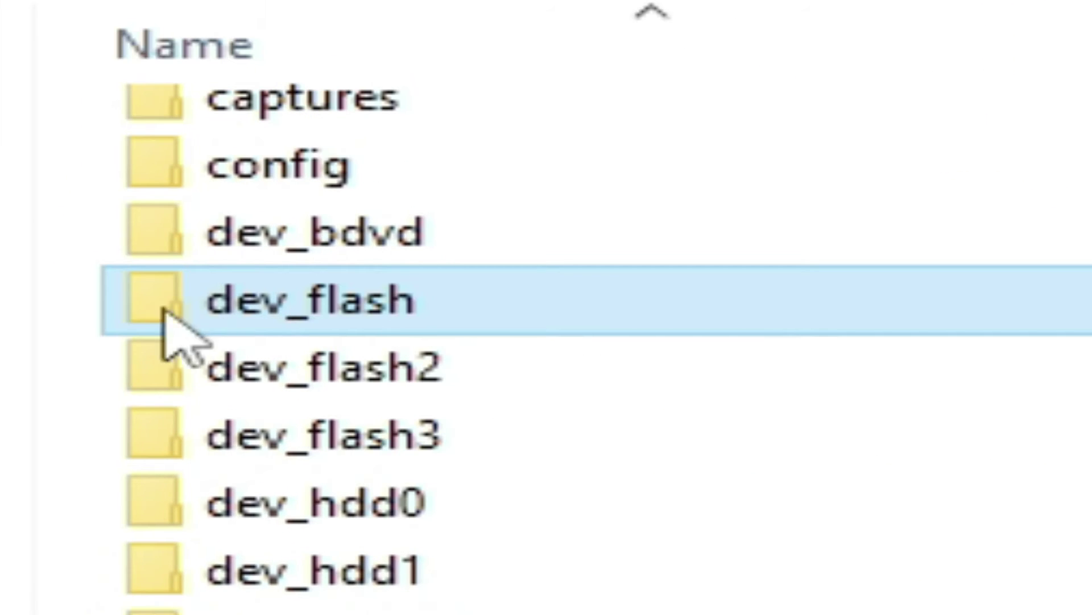
right_click(267, 313)
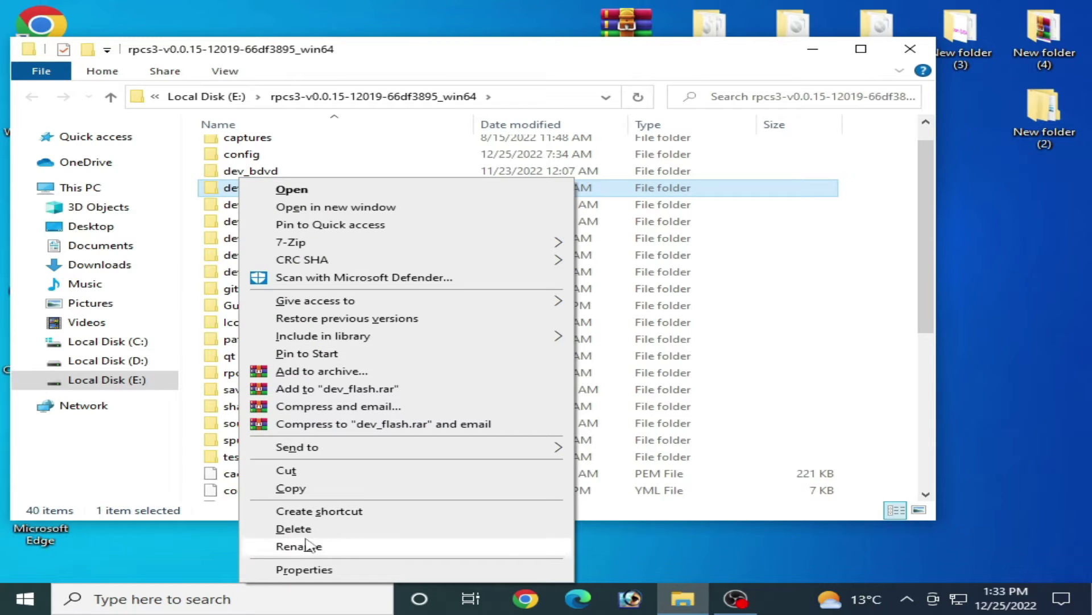
left_click(286, 472)
right_click(983, 235)
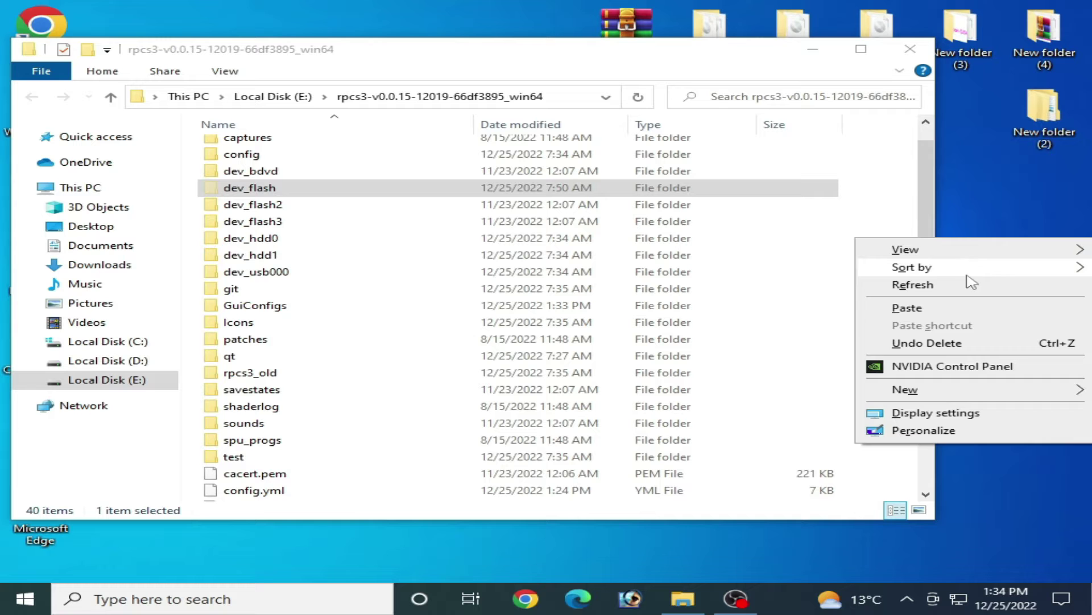
left_click(927, 317)
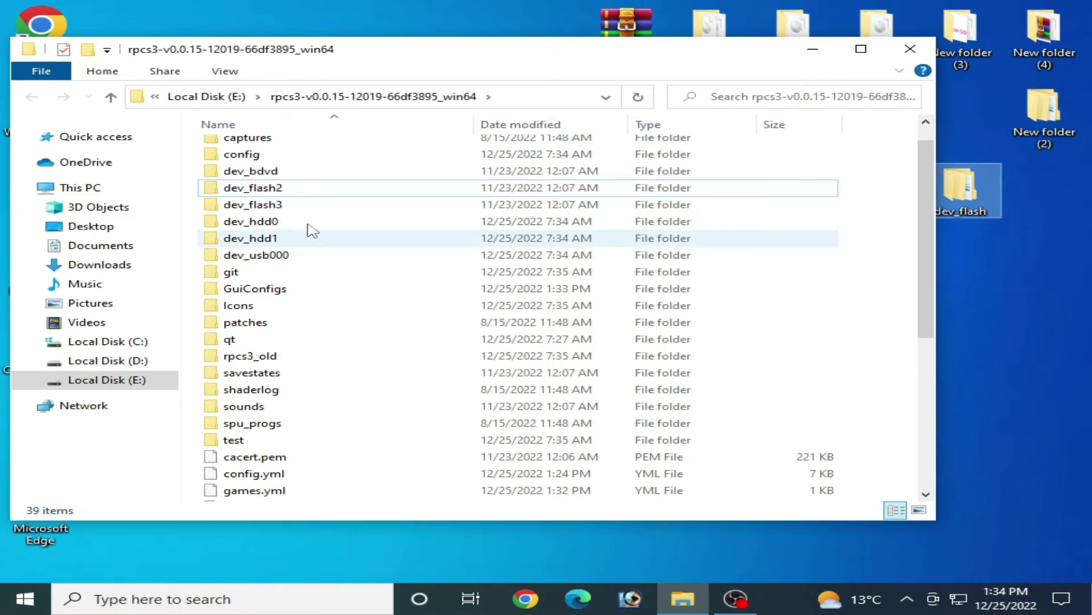
Step: Launch the rpcs3 application from its installation folder and decline the version update
left_click_drag(927, 239, 928, 385)
right_click(245, 428)
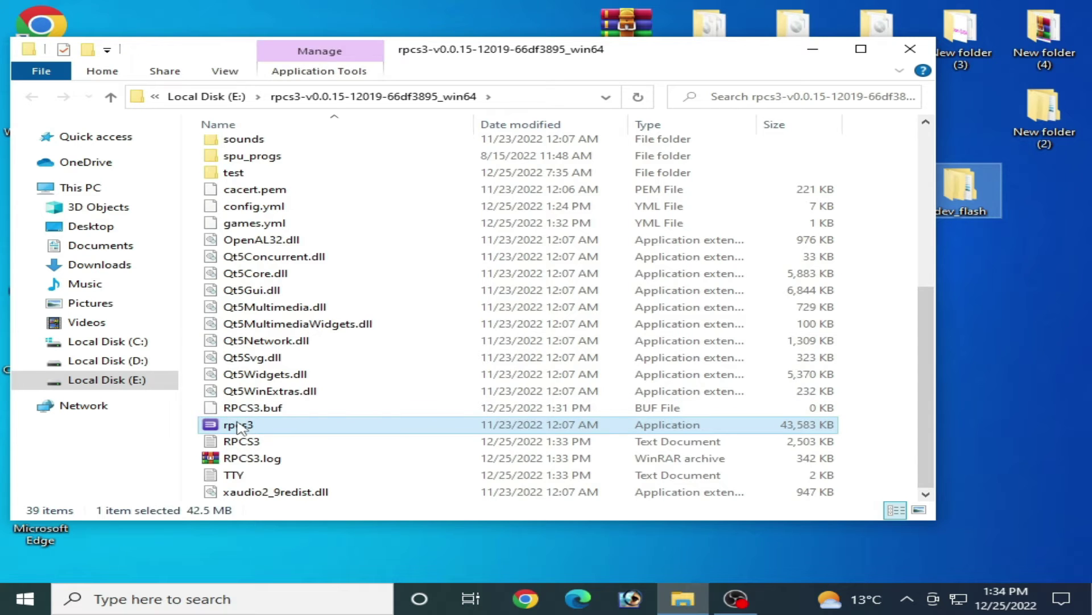
left_click(291, 18)
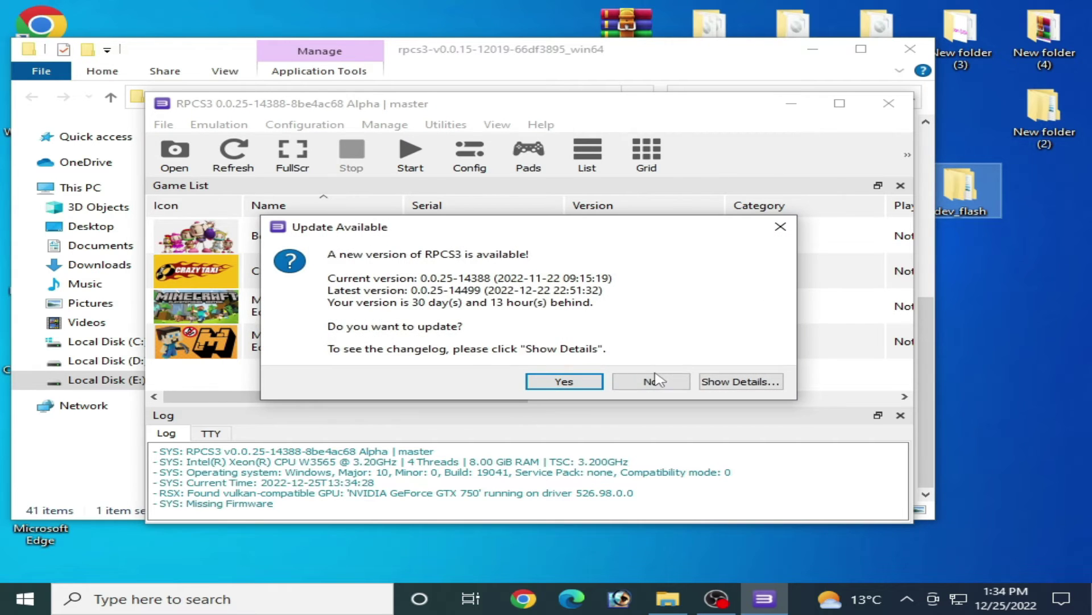
left_click(655, 380)
Step: Try to boot the Minecraft disc game BLUS31426, cancel locating the firmware, and close the emulator and its folder
left_click(352, 315)
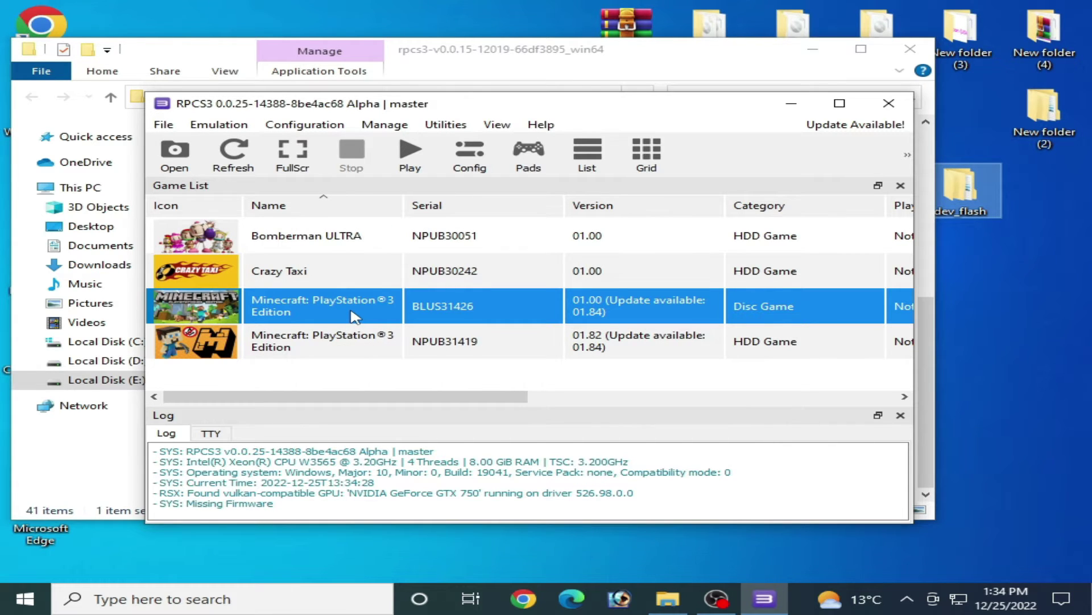
double_click(353, 316)
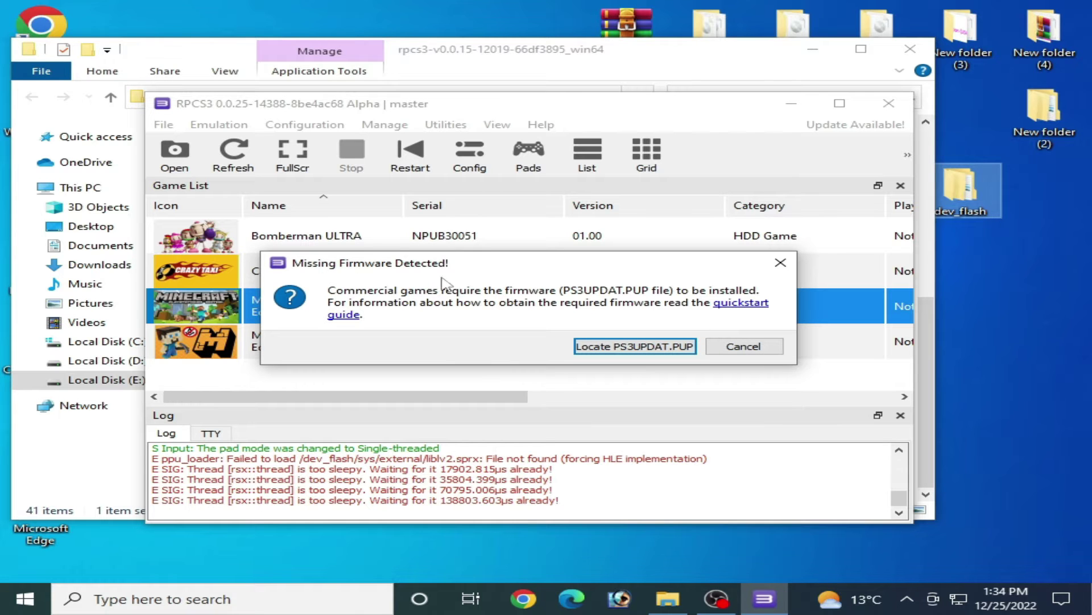
left_click(724, 345)
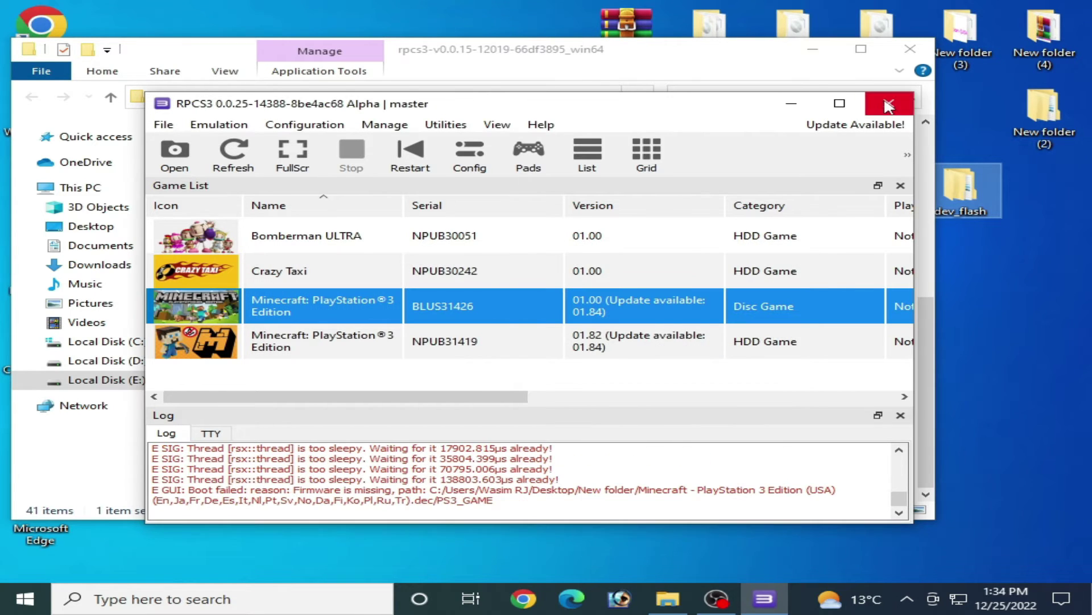
left_click(889, 103)
left_click(910, 48)
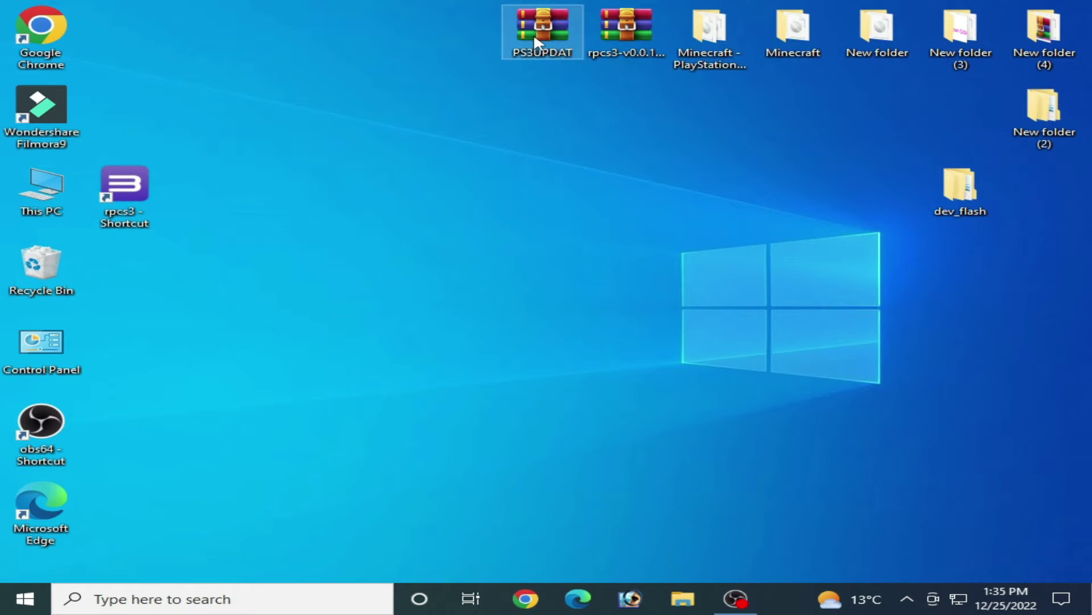
Step: Extract the PS3UPDAT archive into a PS3UPDAT folder on the desktop and check the folder's contents
right_click(537, 43)
left_click(575, 136)
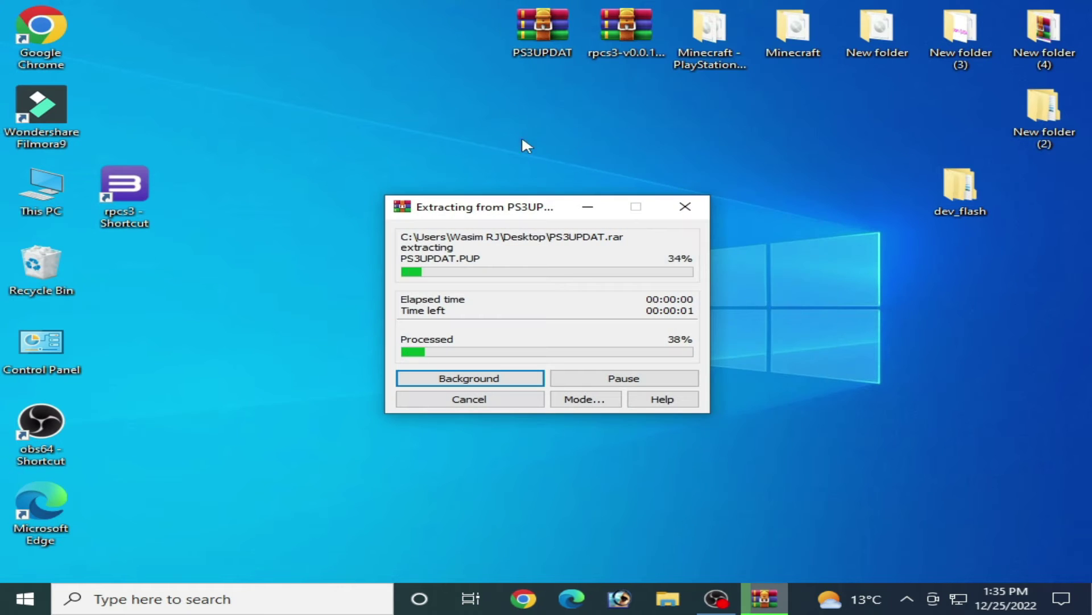
double_click(124, 28)
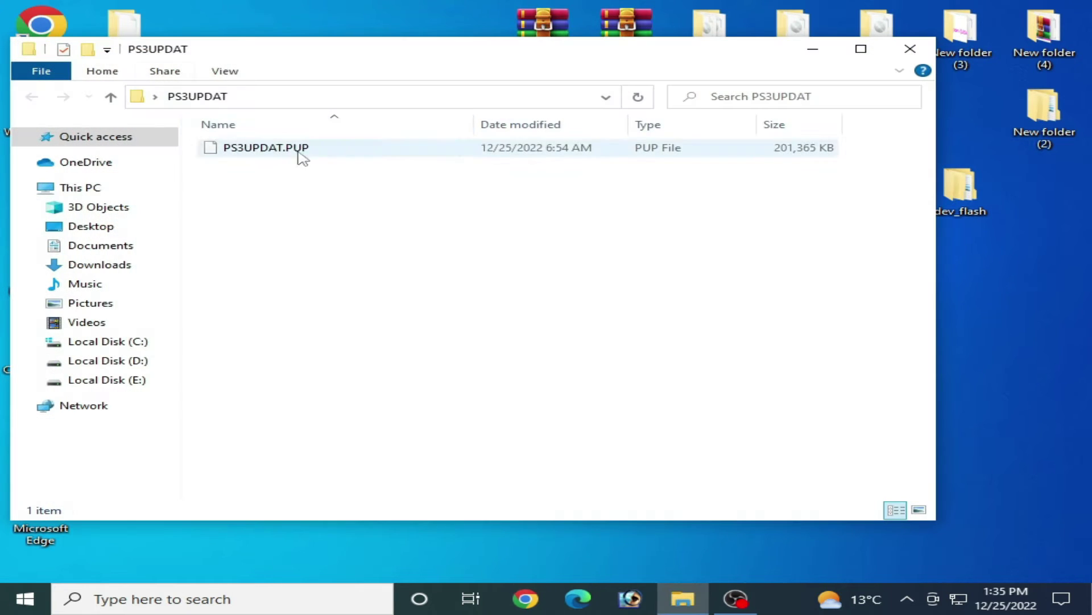
left_click(910, 49)
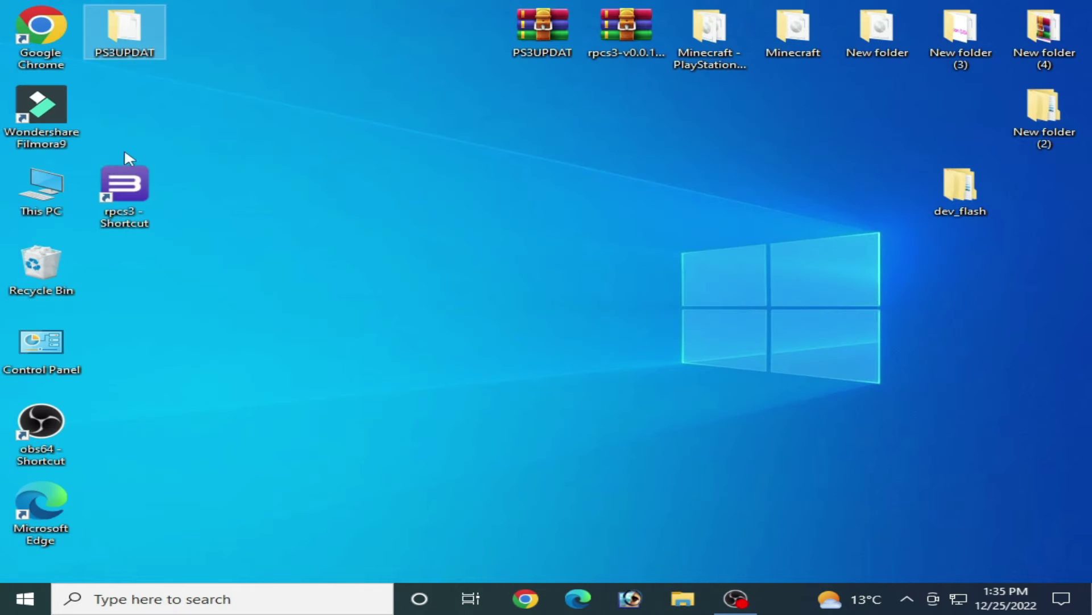
Step: Start RPCS3 from the desktop shortcut and decline the offered update
right_click(134, 197)
left_click(186, 154)
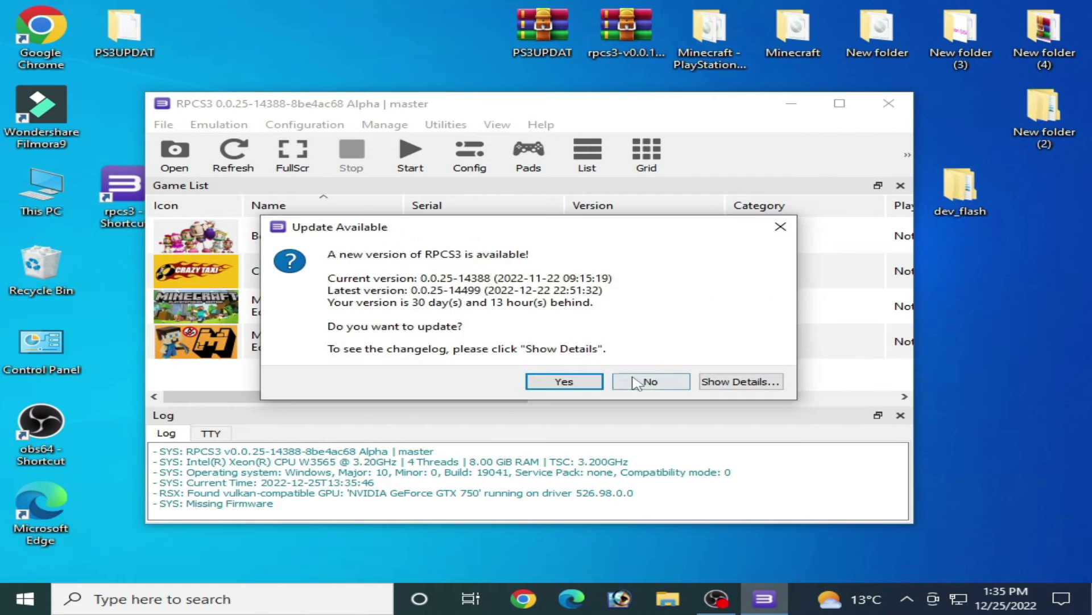
left_click(649, 381)
Step: Install the firmware from PS3UPDAT.PUP in the desktop's PS3UPDAT folder, with the file filter set to All pup files
left_click(160, 126)
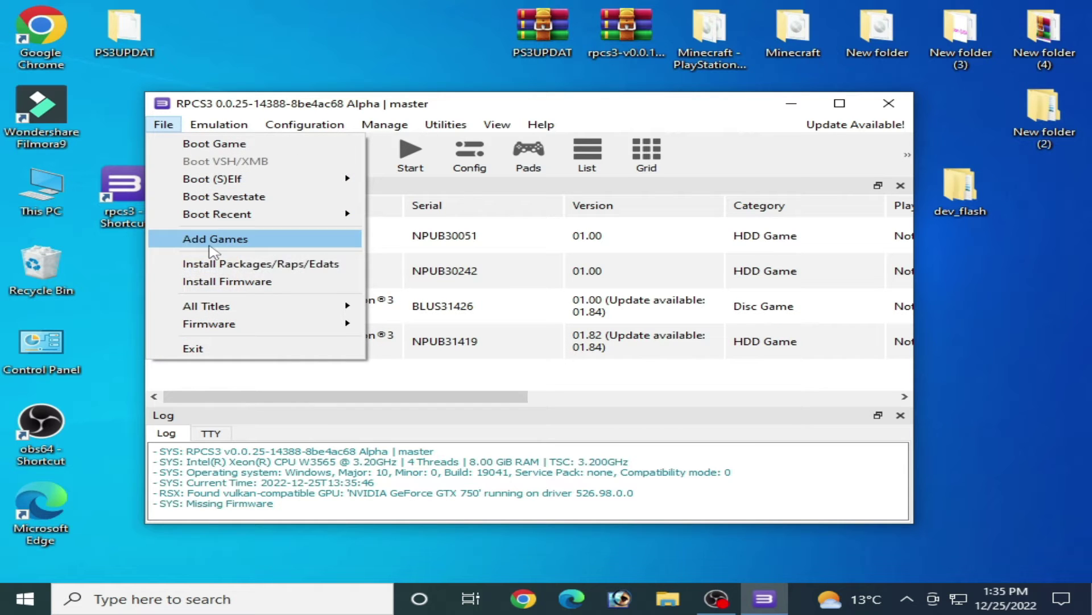
left_click(233, 282)
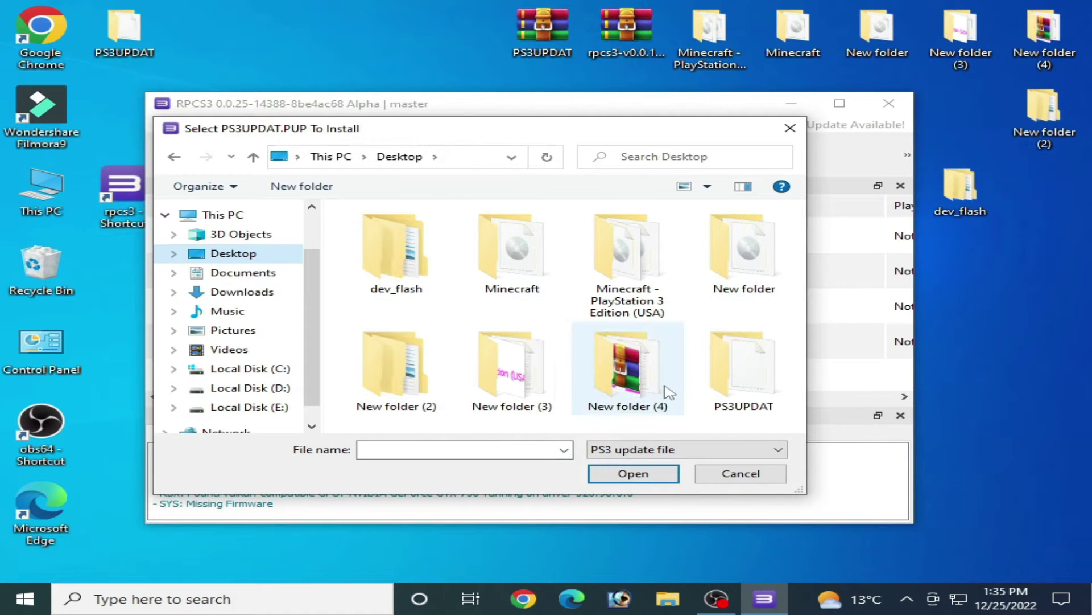
double_click(739, 389)
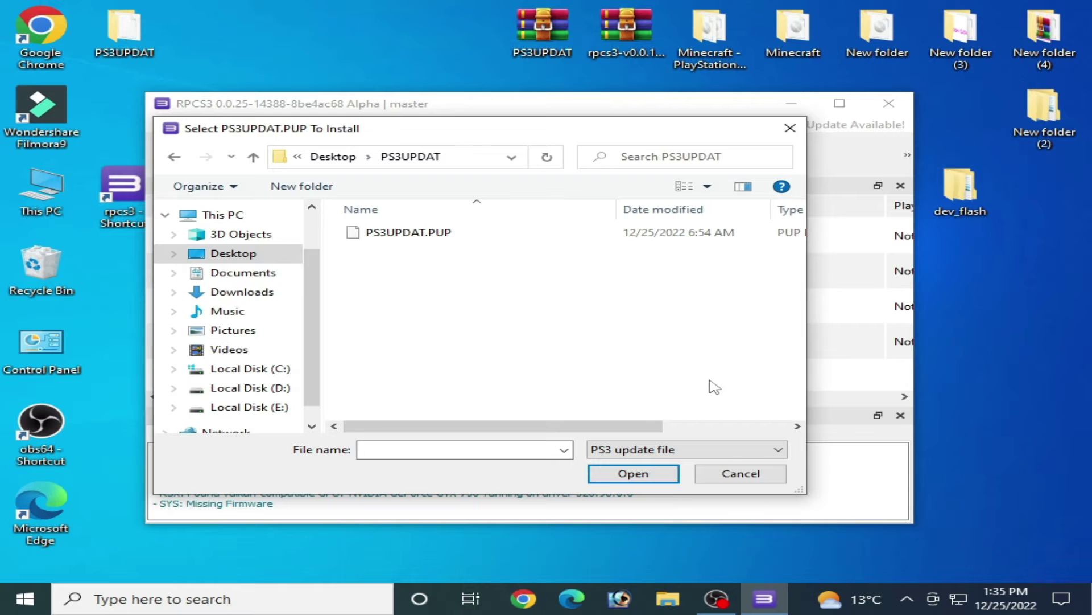
left_click(678, 450)
left_click(624, 481)
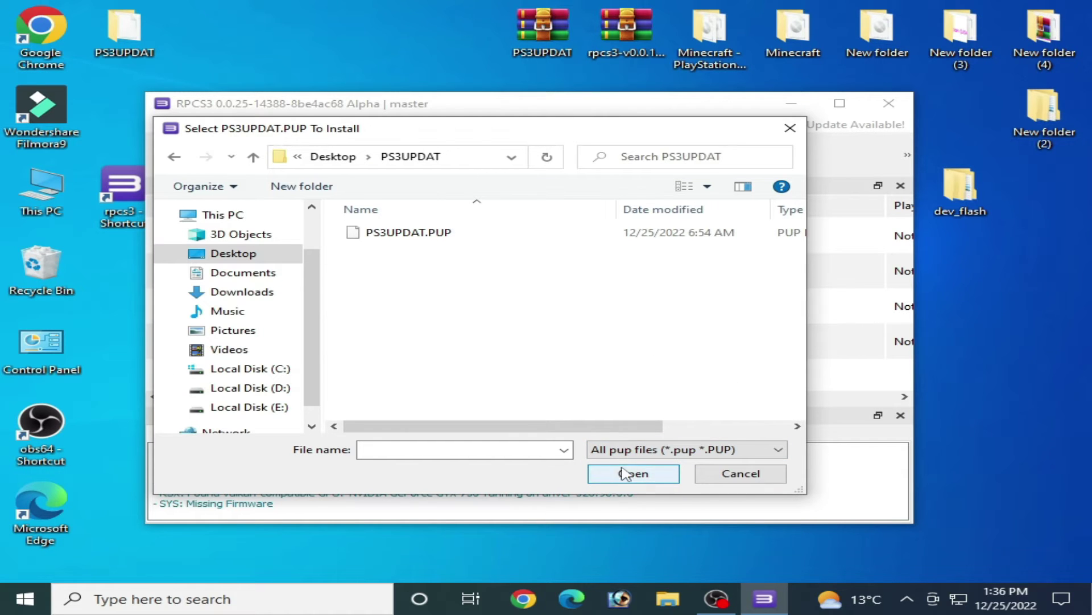
left_click(415, 235)
left_click(630, 474)
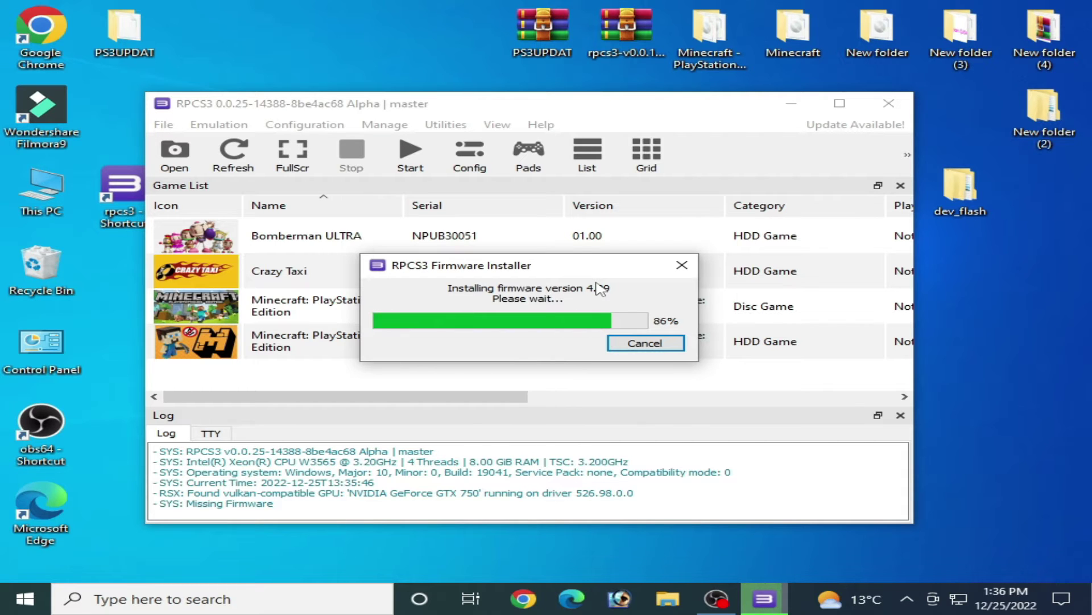
Step: Boot the Minecraft disc game BLUS31426 as a test, decline booting another game, and close the game and the emulator
left_click(354, 312)
double_click(354, 312)
double_click(354, 311)
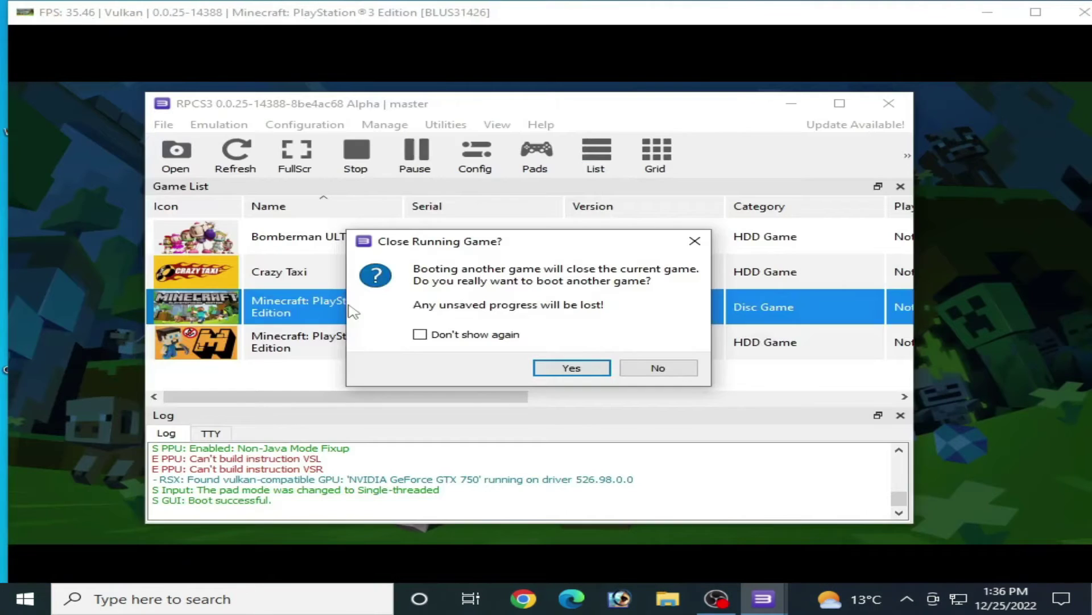
left_click(658, 368)
left_click(923, 327)
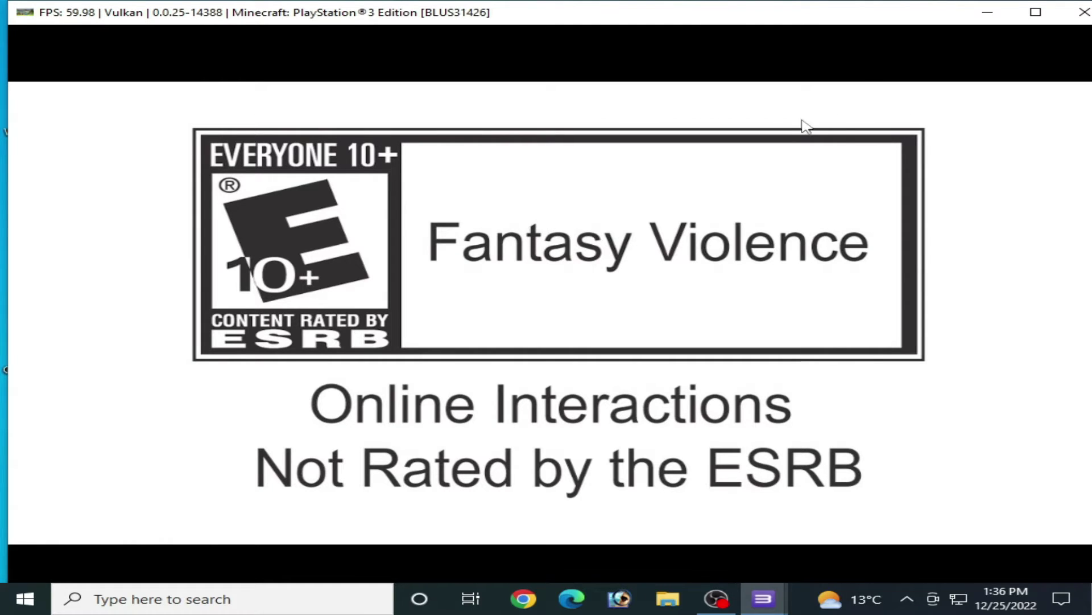
left_click(1084, 12)
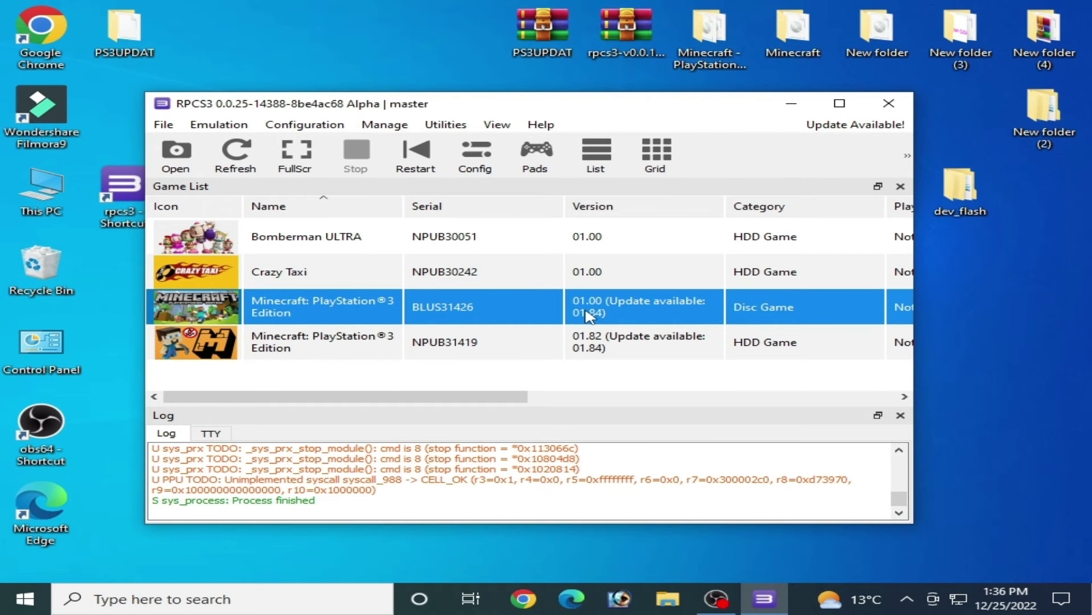
left_click(889, 103)
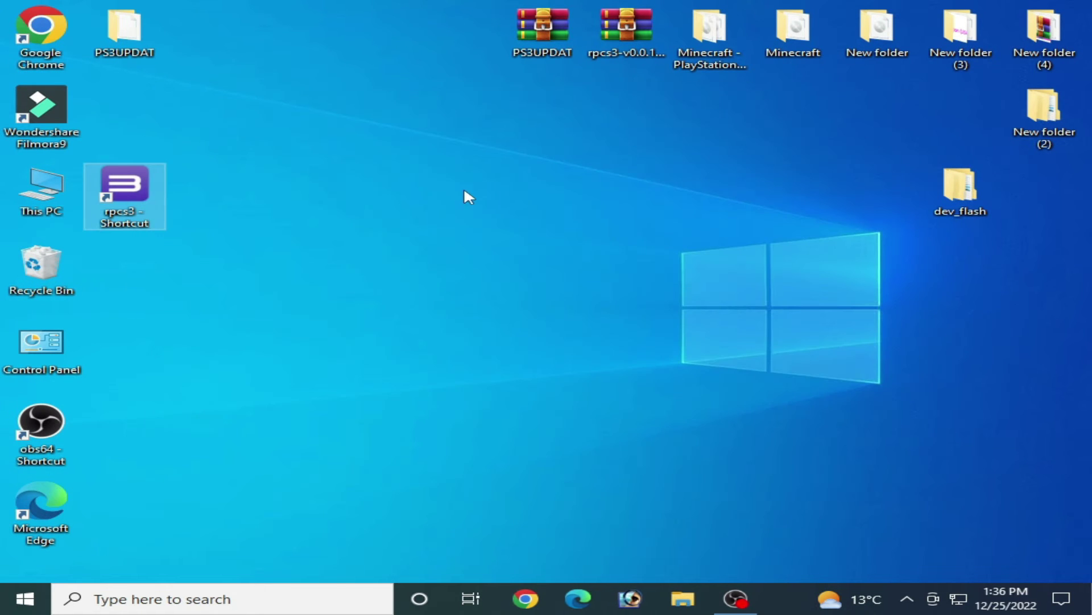
Step: Extract the rpcs3-v0.0.15-12019-66df3895_win64 archive into its own desktop folder and launch rpcs3 from that folder
left_click_drag(626, 29, 606, 277)
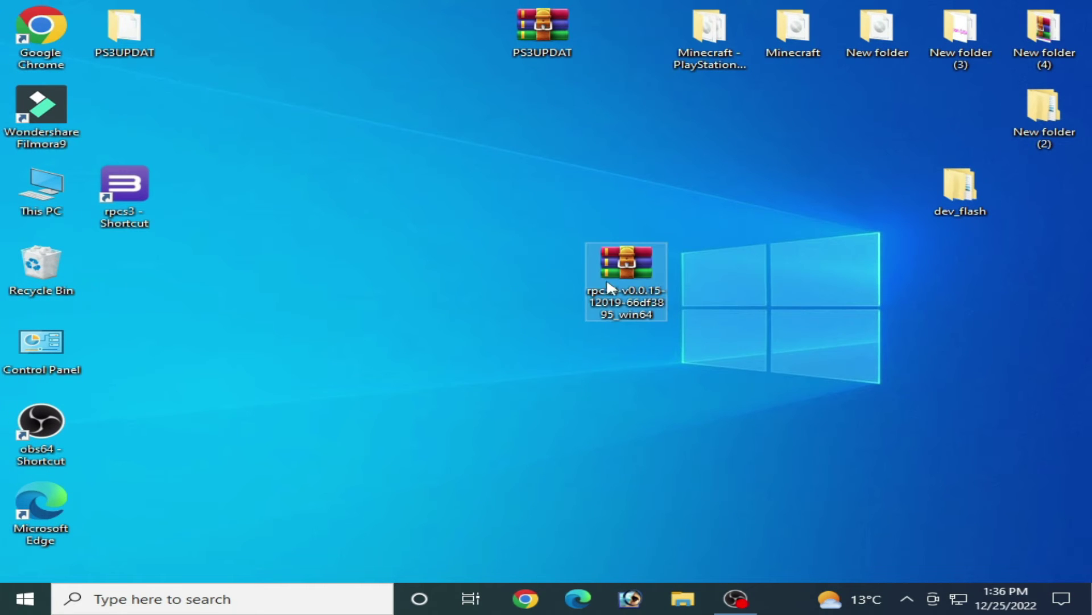
right_click(620, 291)
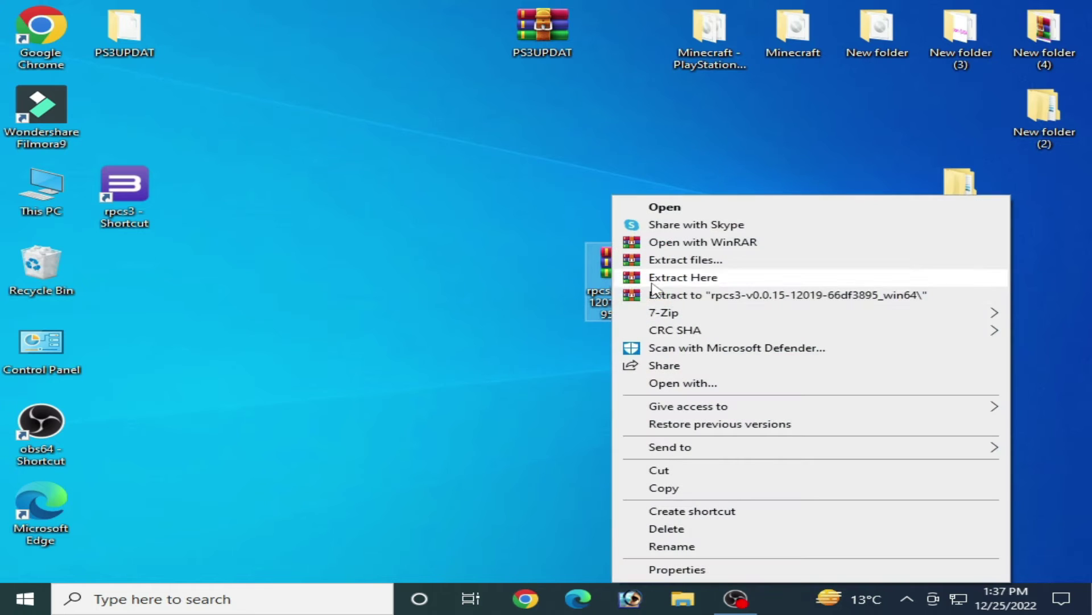
left_click(657, 295)
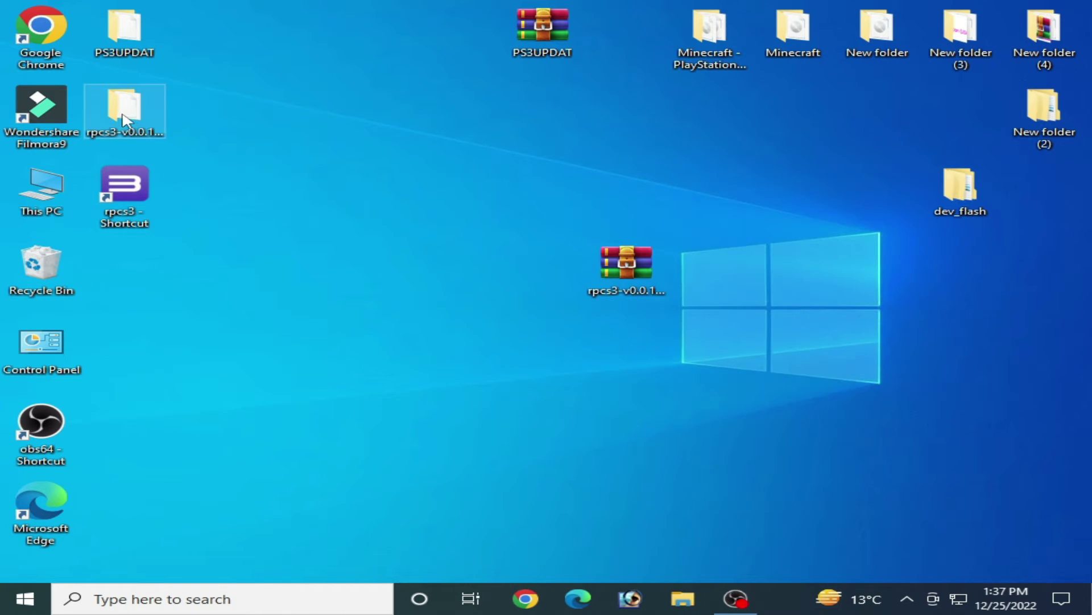
double_click(116, 108)
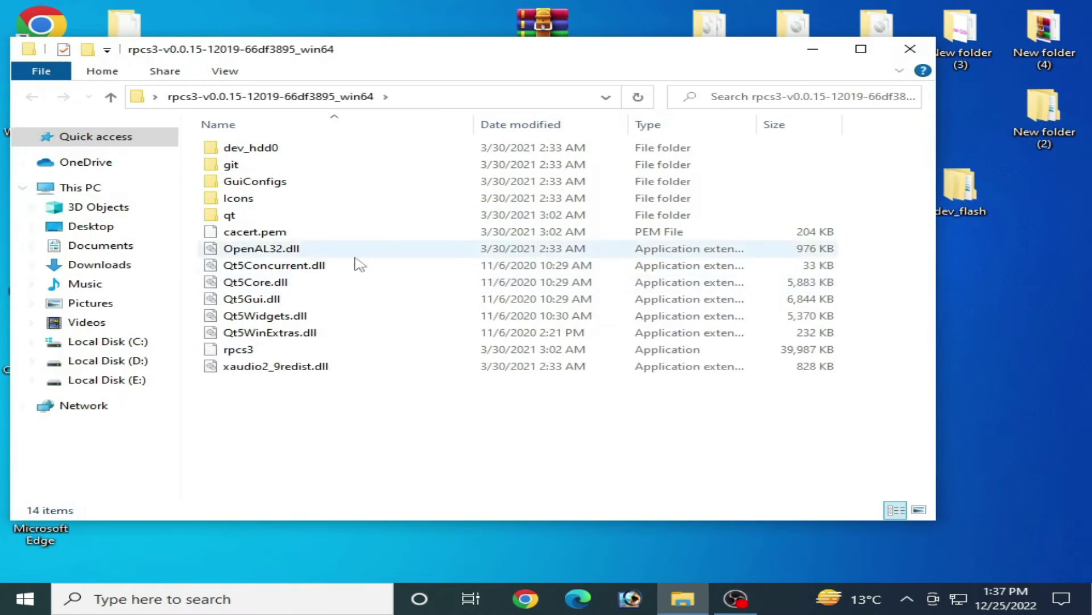
double_click(234, 352)
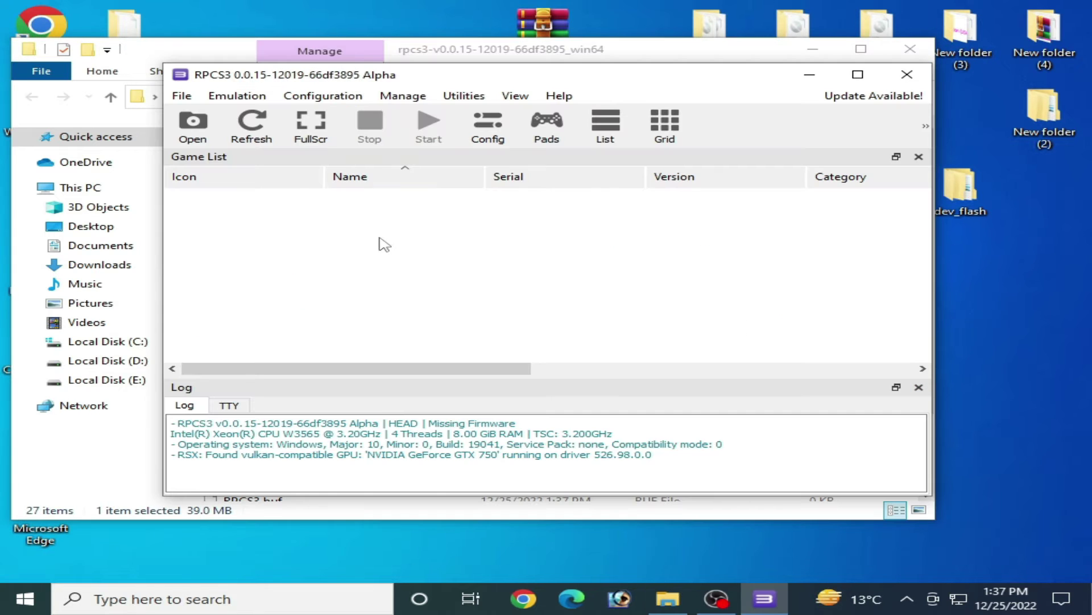
Step: Open the file location of the desktop's rpcs3 shortcut and look through the existing installation folder
left_click_drag(165, 53, 371, 179)
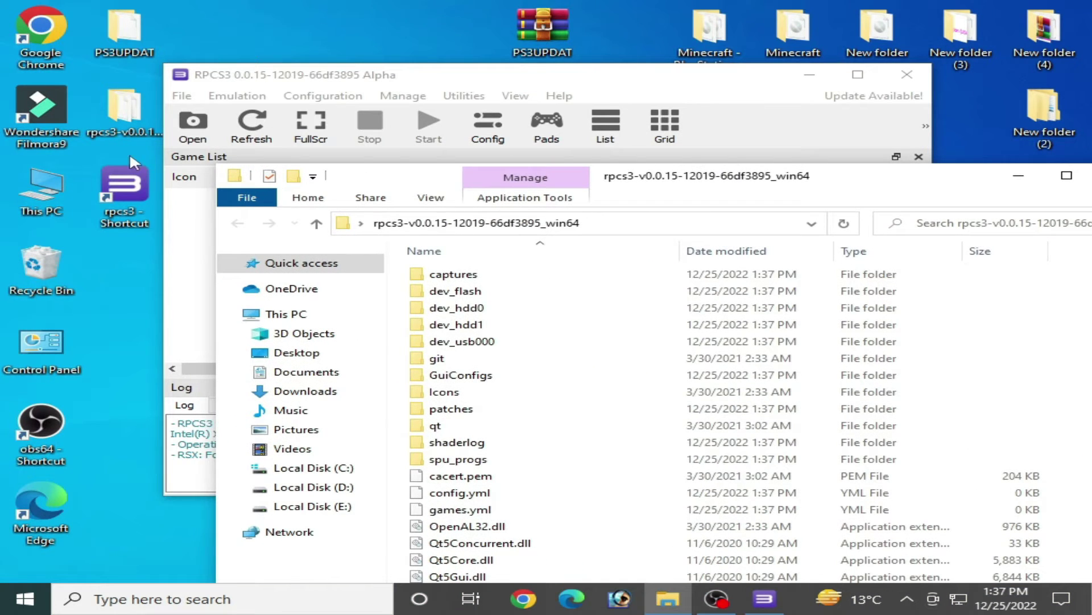
right_click(119, 200)
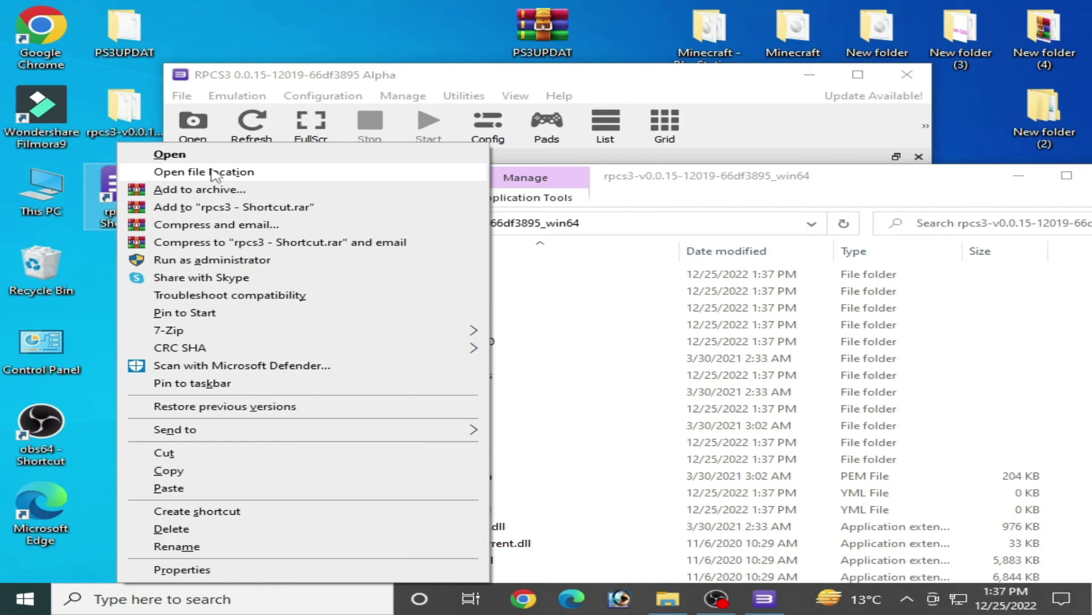
left_click(211, 174)
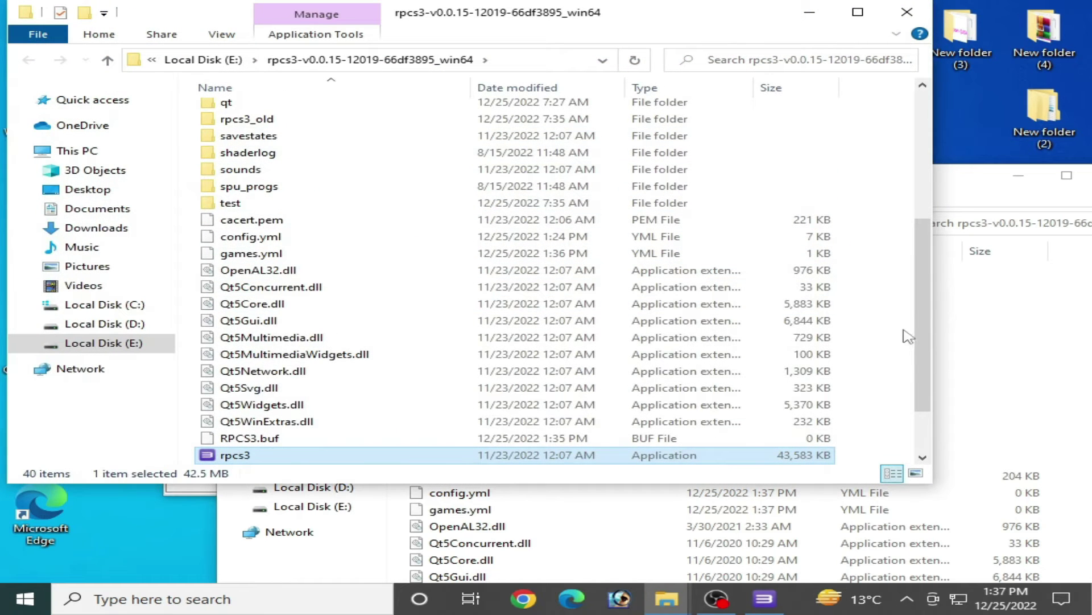
left_click_drag(917, 326, 926, 225)
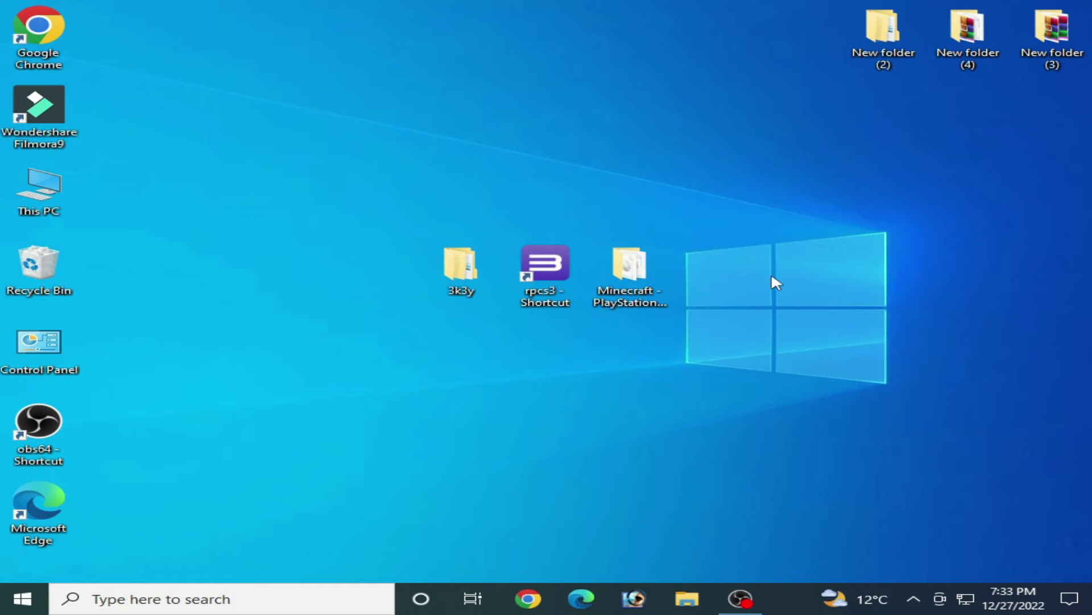
Step: Launch IsoTools from the nested 3k3y folder on the desktop
double_click(660, 289)
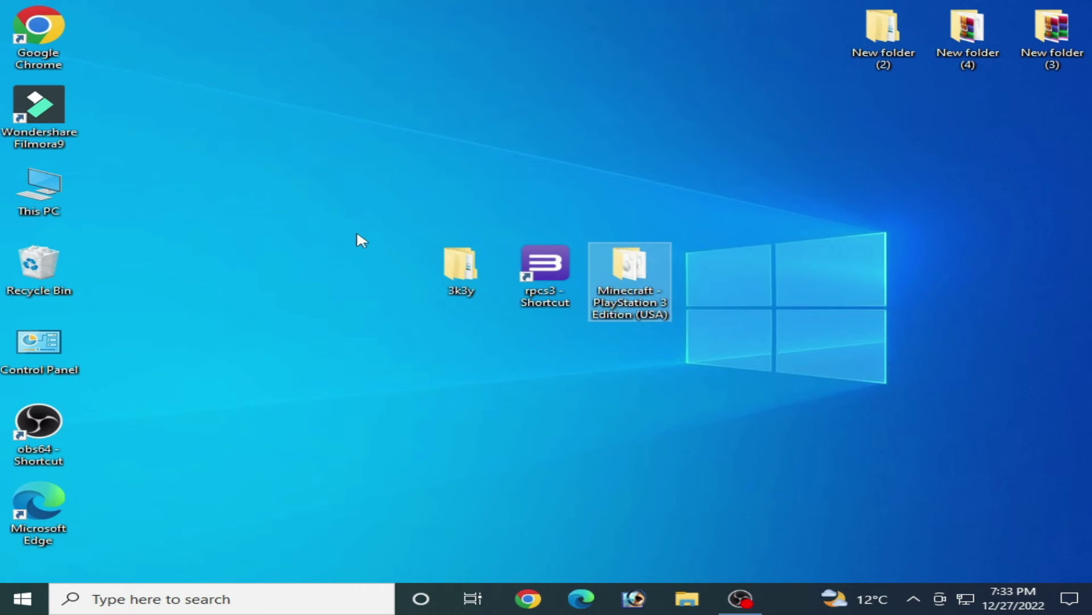
double_click(459, 267)
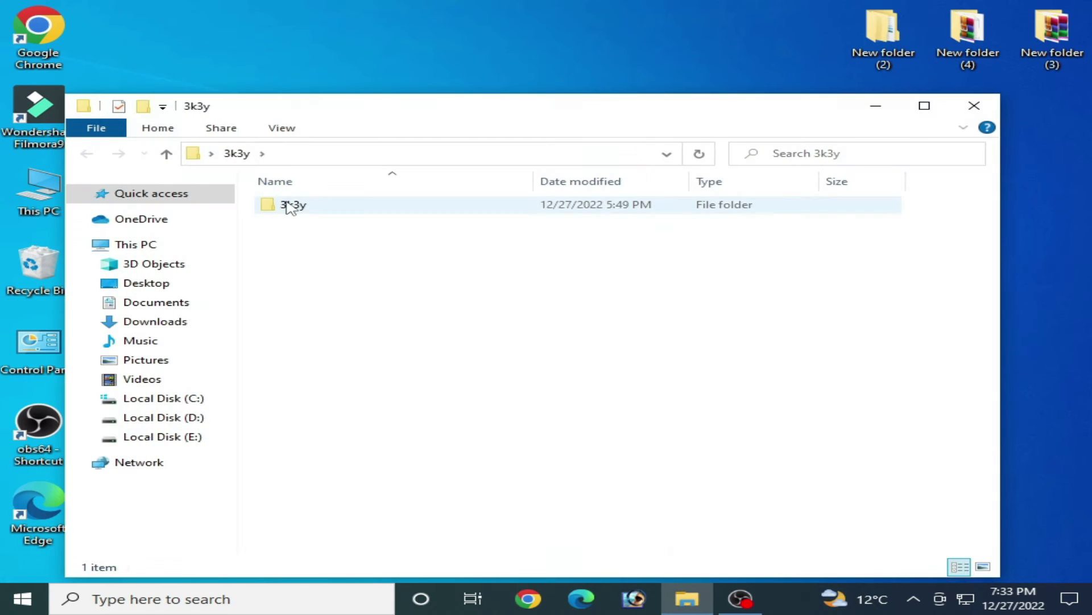
double_click(288, 205)
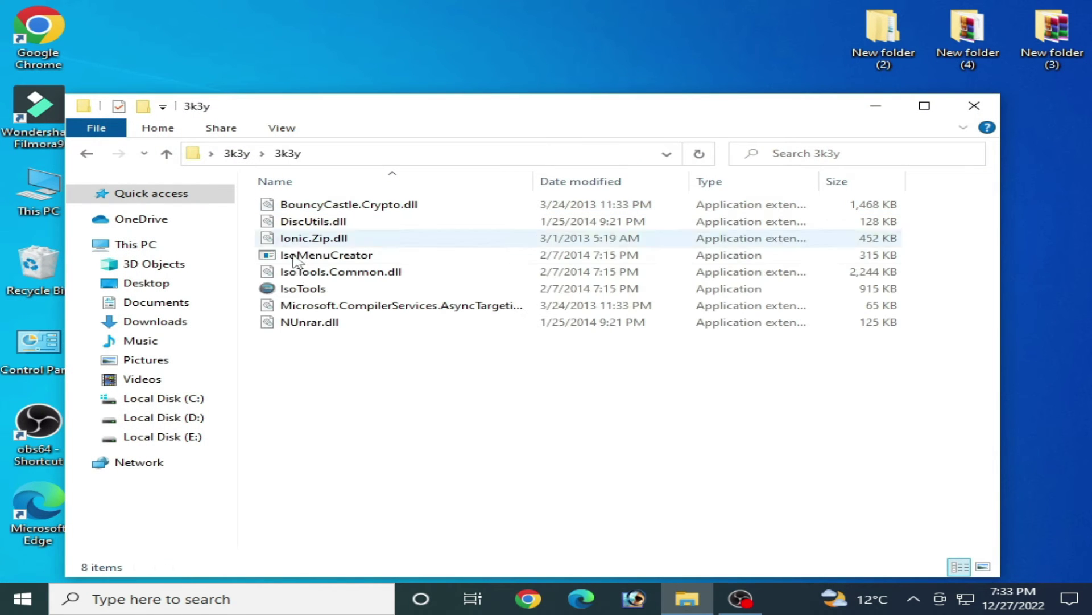
double_click(299, 289)
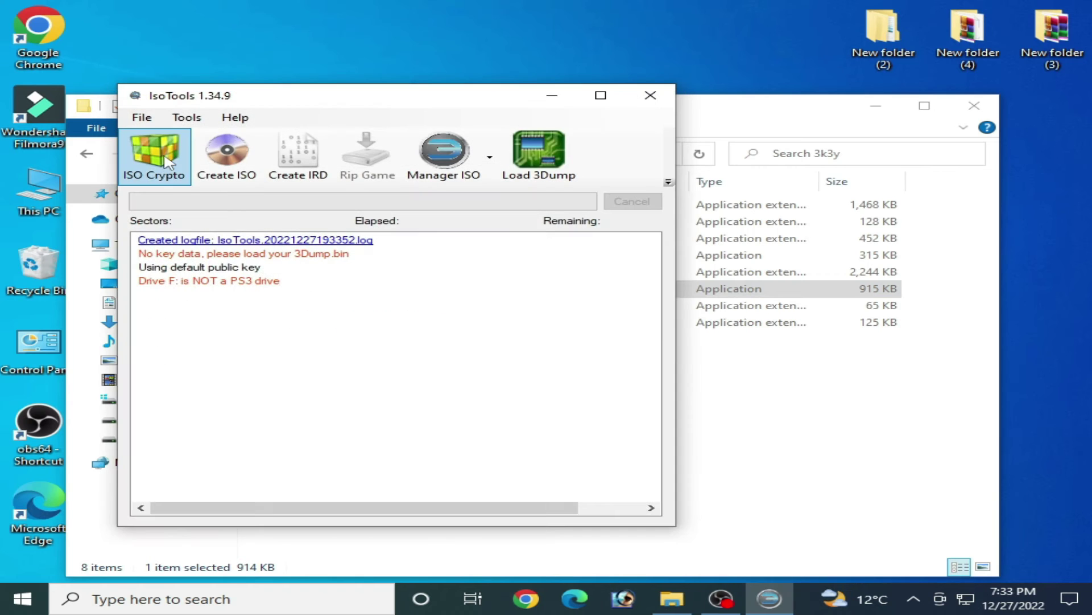
Step: Start decrypting the Minecraft - PlayStation 3 Edition (USA) ISO with ISO Crypto, and close IsoTools and the 3k3y folder
left_click(167, 162)
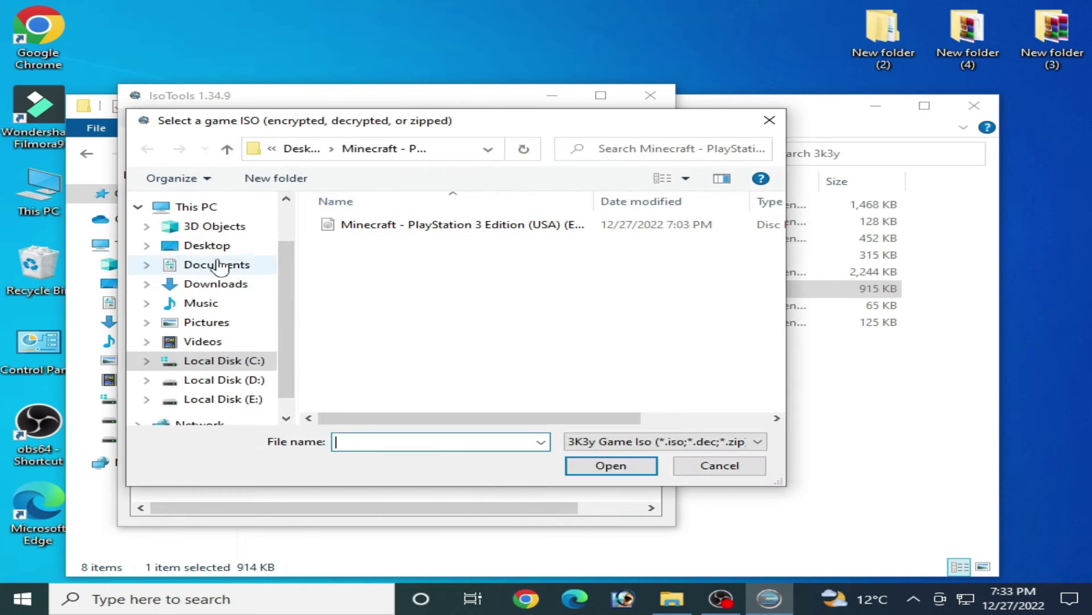
left_click(212, 245)
double_click(488, 253)
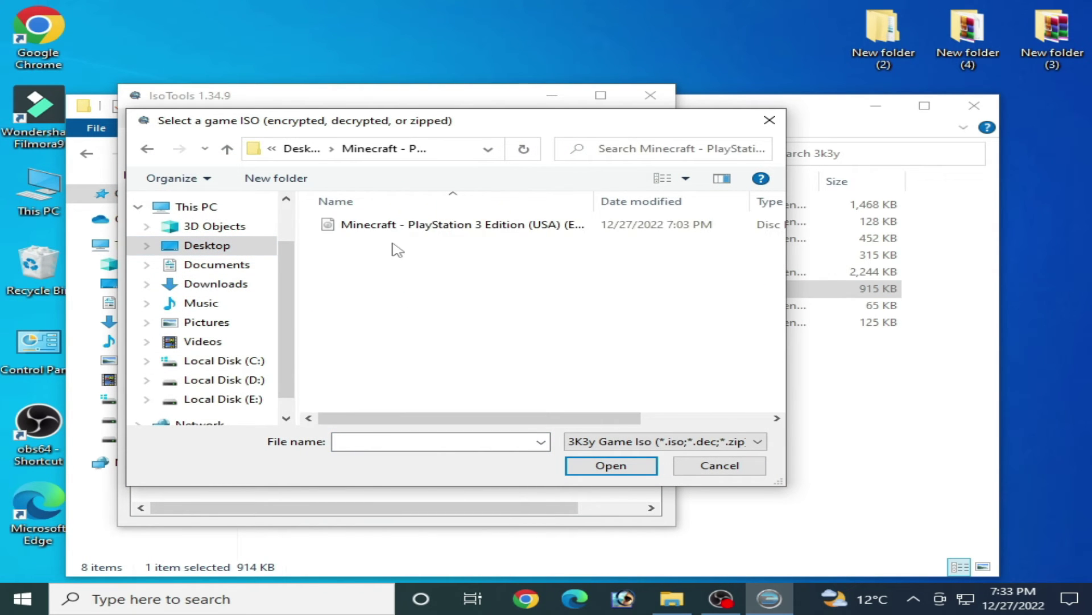
left_click(407, 230)
left_click(588, 467)
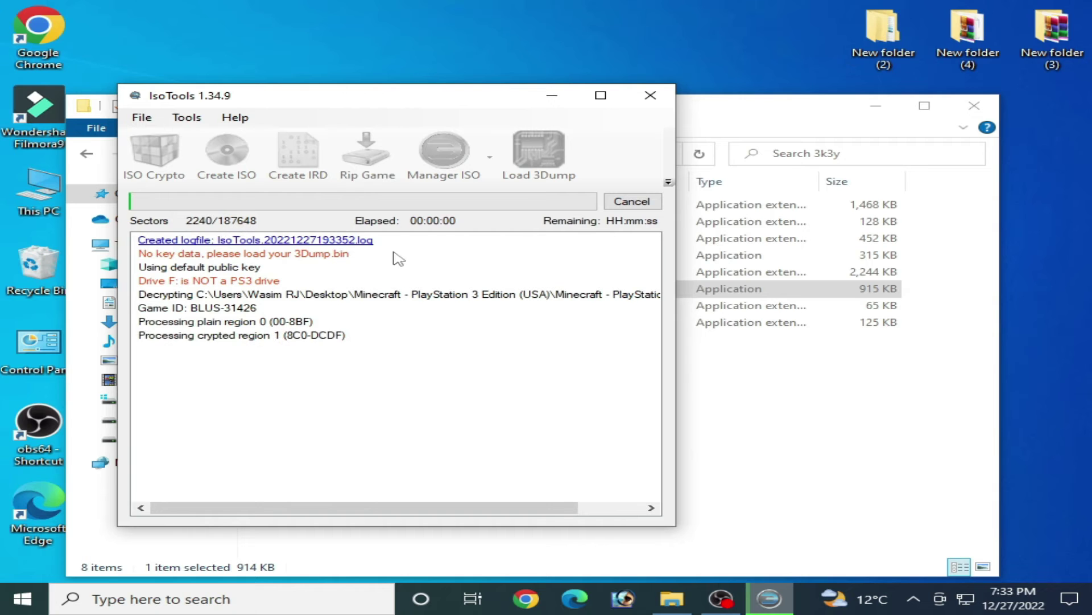
left_click(656, 99)
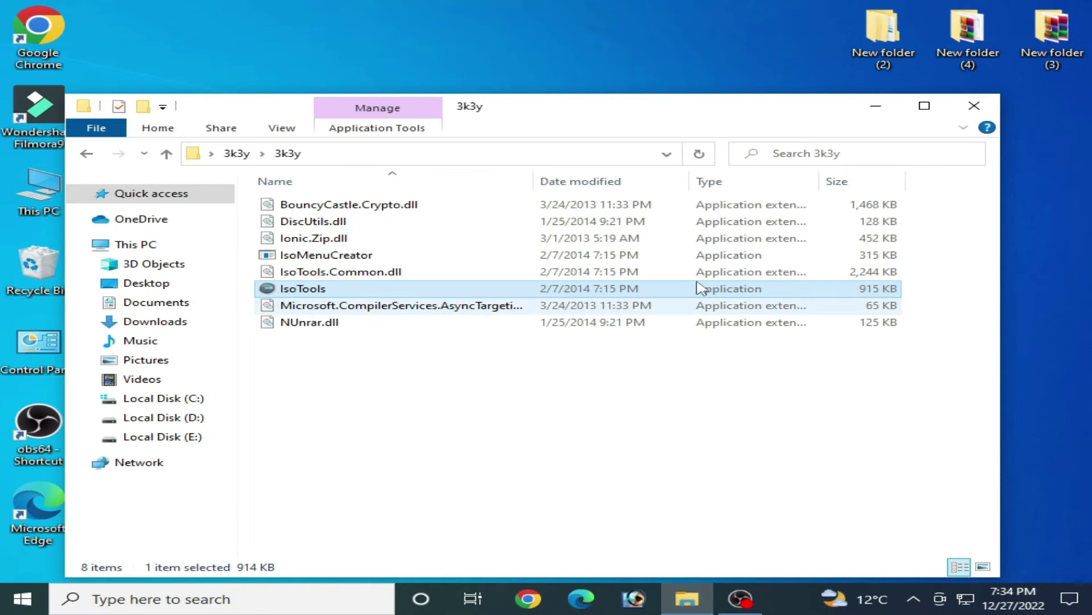
left_click(974, 106)
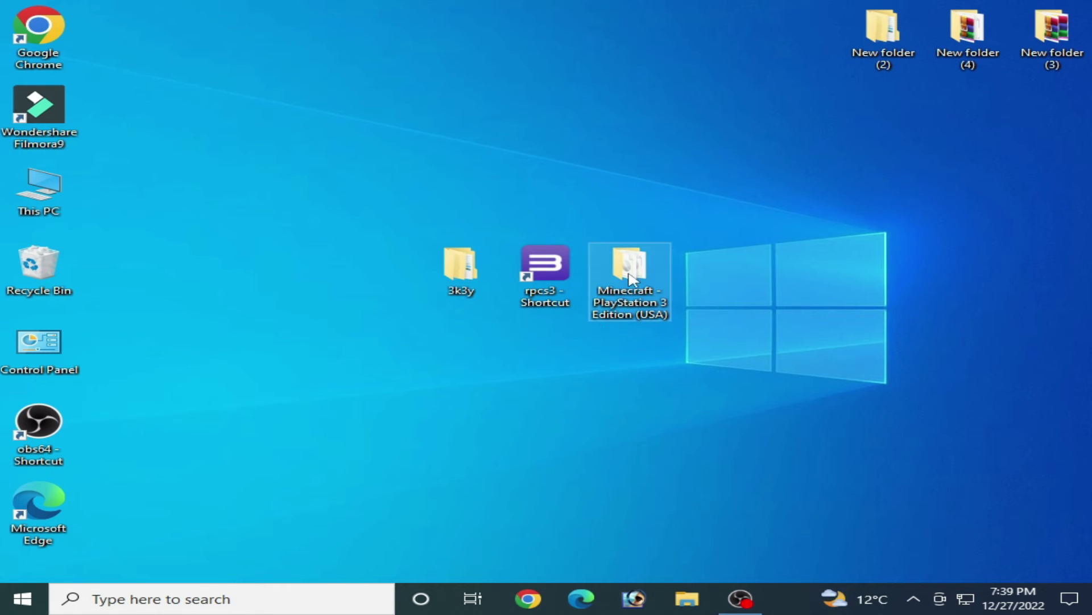
Step: Extract the decrypted .dec.iso in the desktop's Minecraft - PlayStation 3 Edition (USA) folder into its own subfolder
double_click(636, 283)
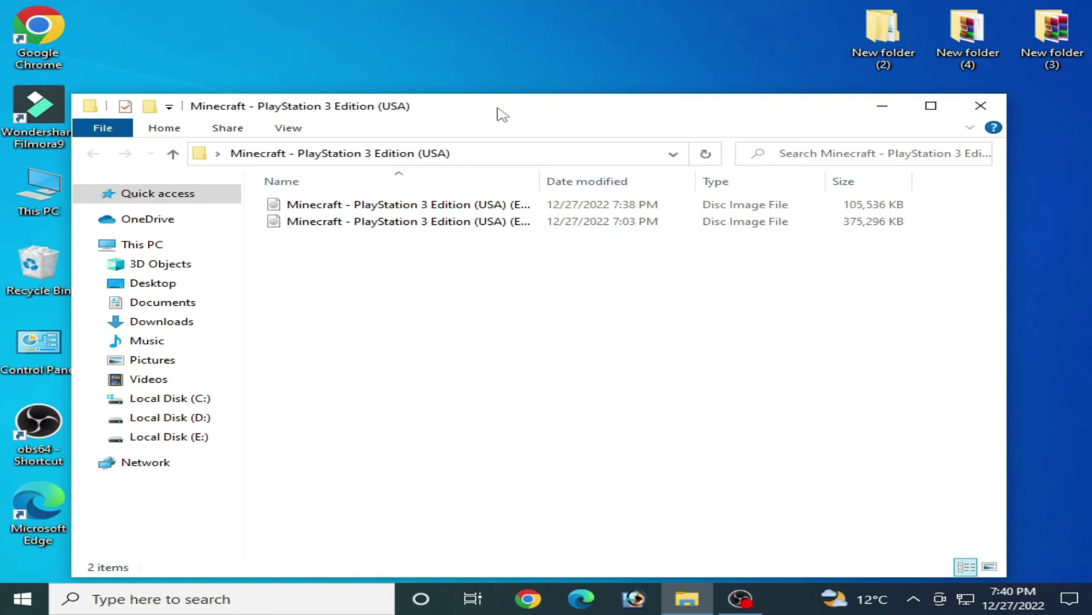
left_click_drag(500, 112, 532, 276)
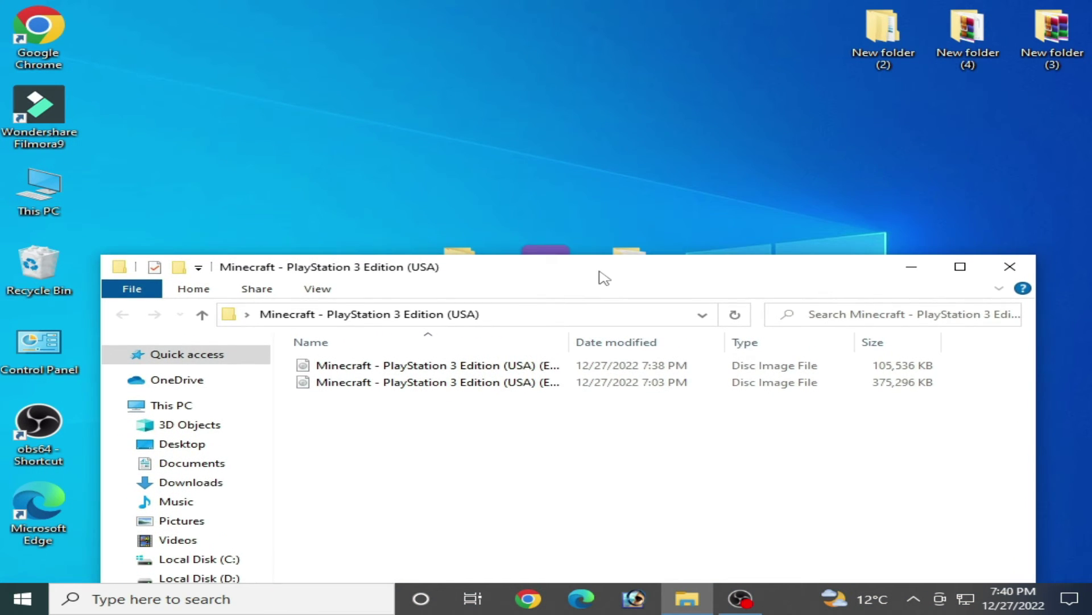
left_click_drag(605, 279, 605, 342)
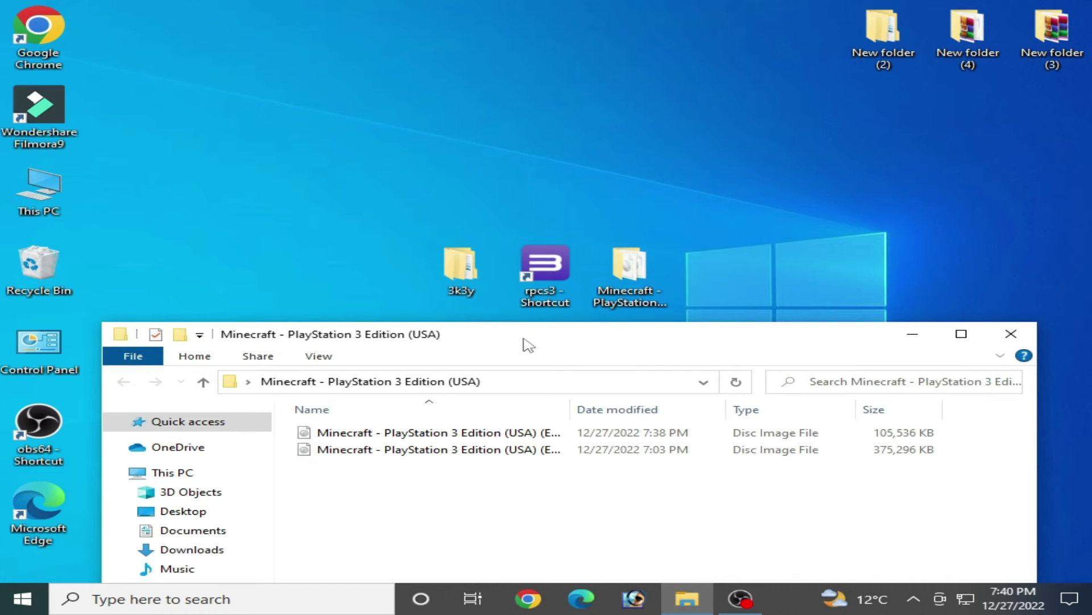
left_click(431, 433)
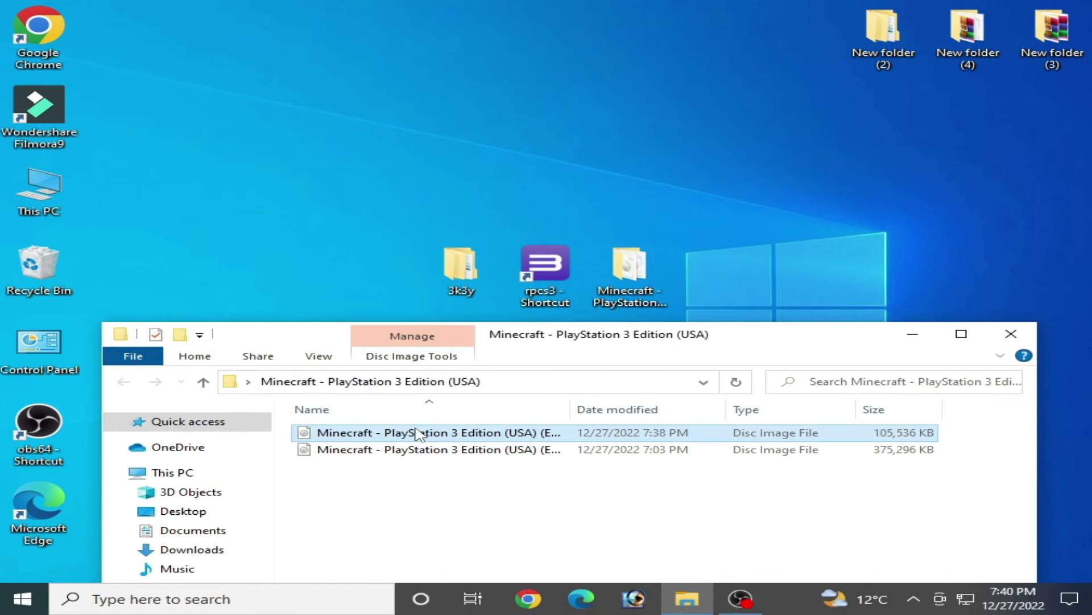
right_click(416, 433)
left_click(470, 406)
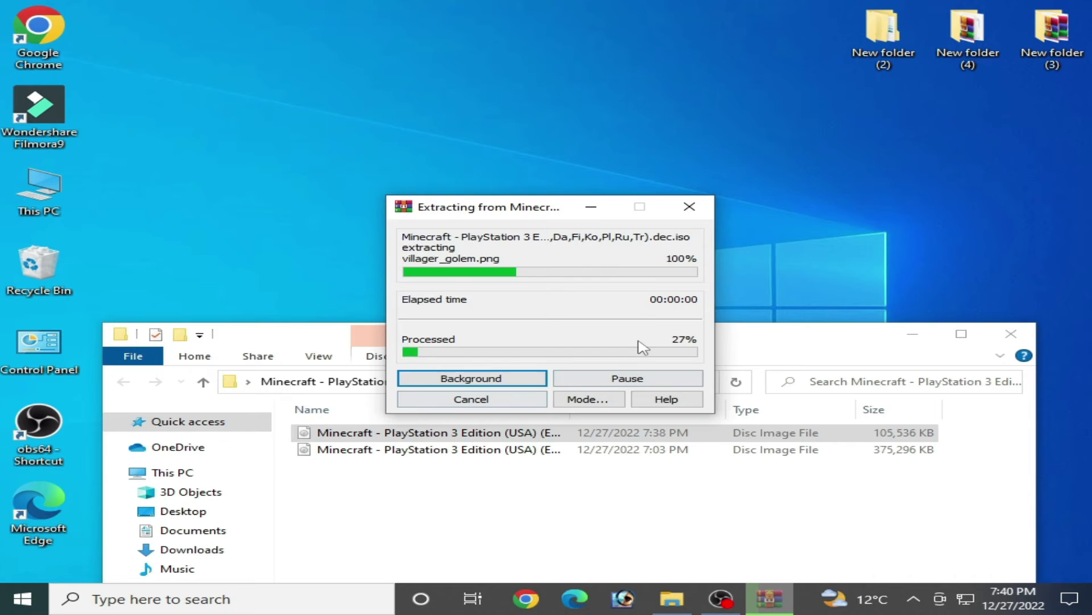
Step: Start RPCS3 from the desktop shortcut and decline the offered update
left_click(555, 273)
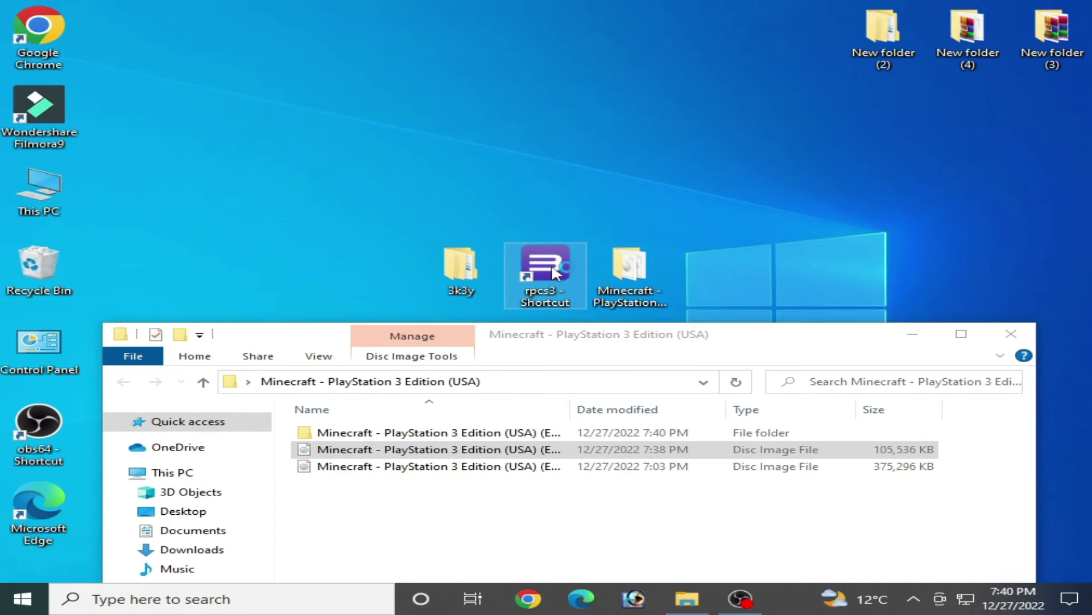
double_click(554, 273)
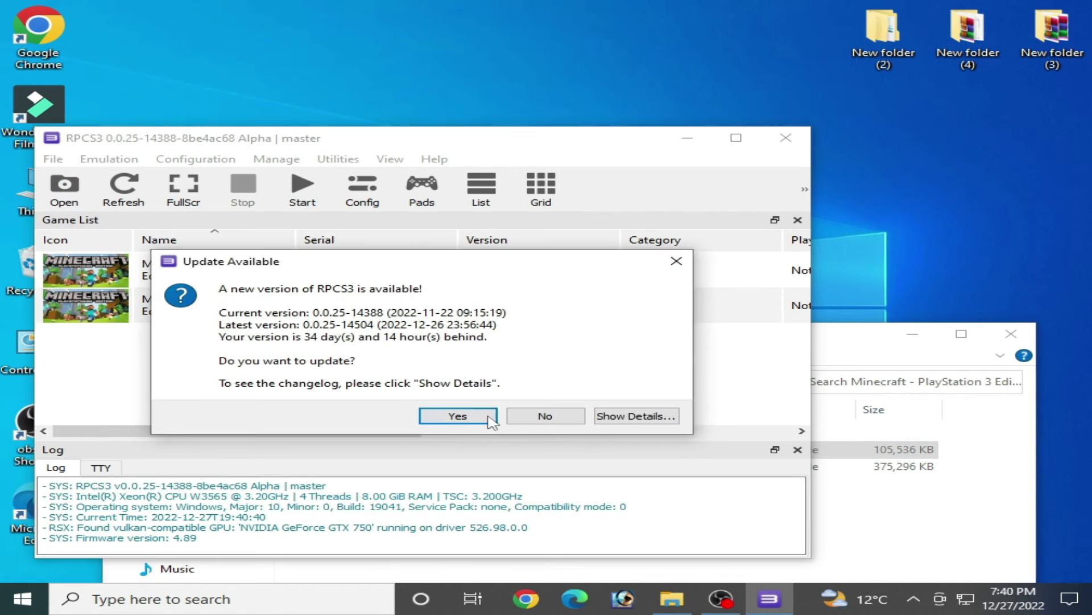
left_click(545, 416)
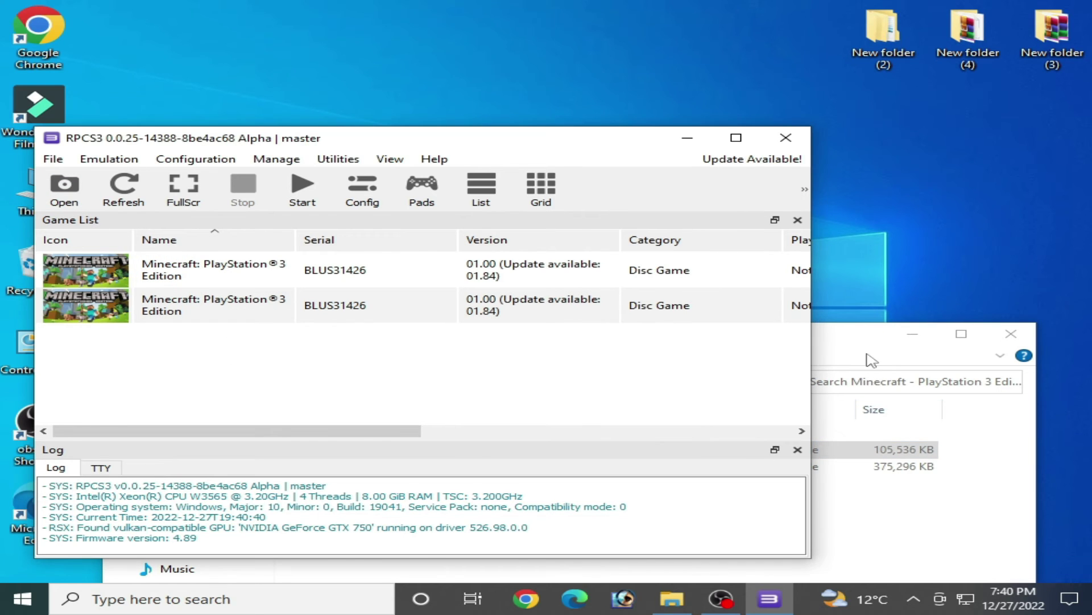
left_click(869, 357)
Step: Boot the extracted .dec folder inside the desktop's Minecraft folder as a test, and close the game and RPCS3
left_click(65, 188)
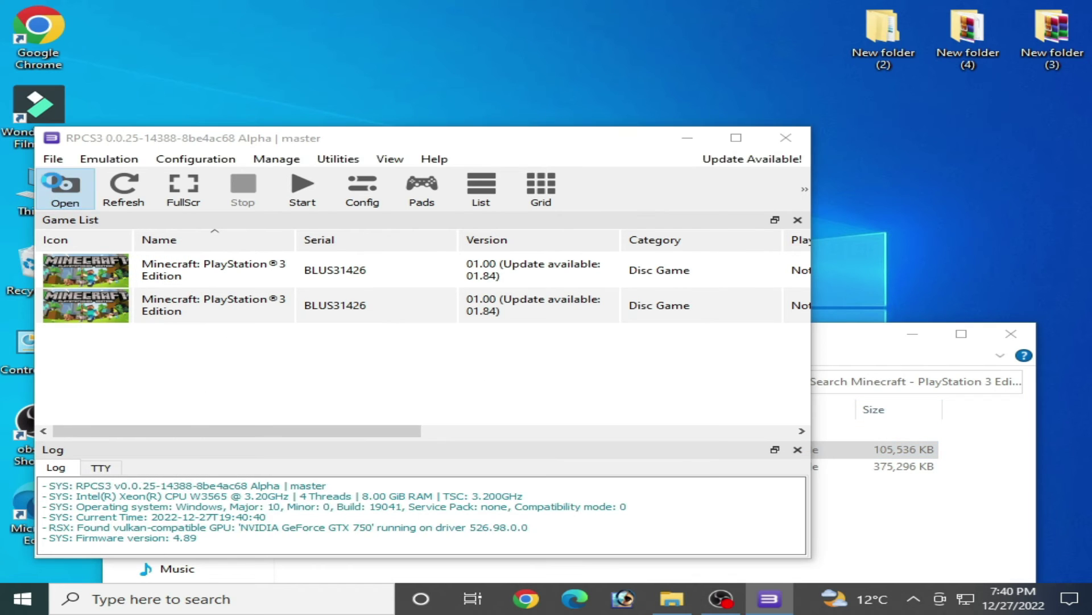
left_click(134, 291)
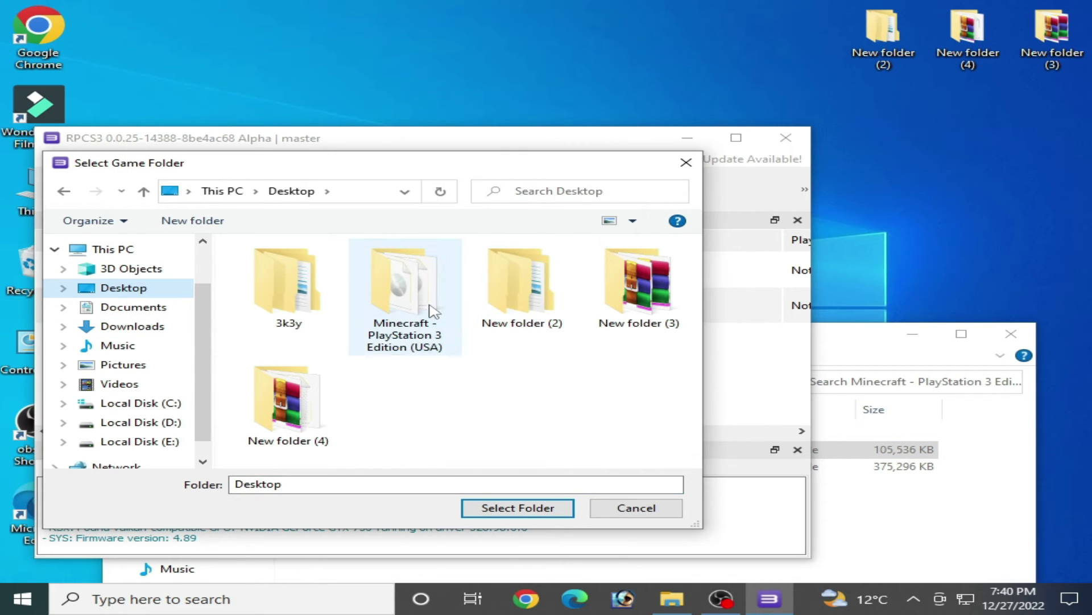
double_click(393, 279)
double_click(359, 277)
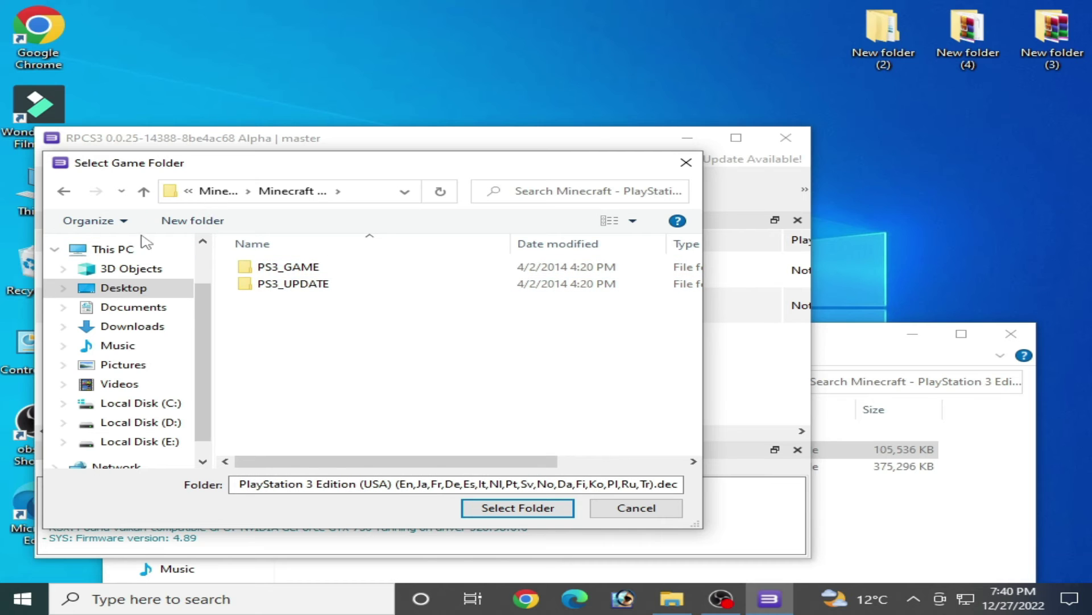
left_click(63, 192)
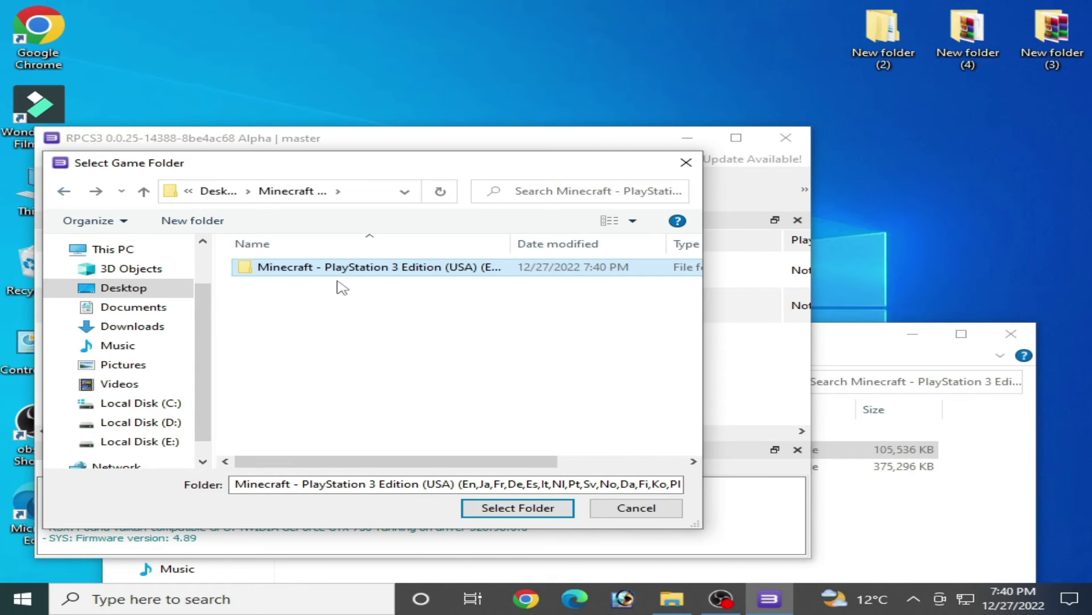
left_click(496, 508)
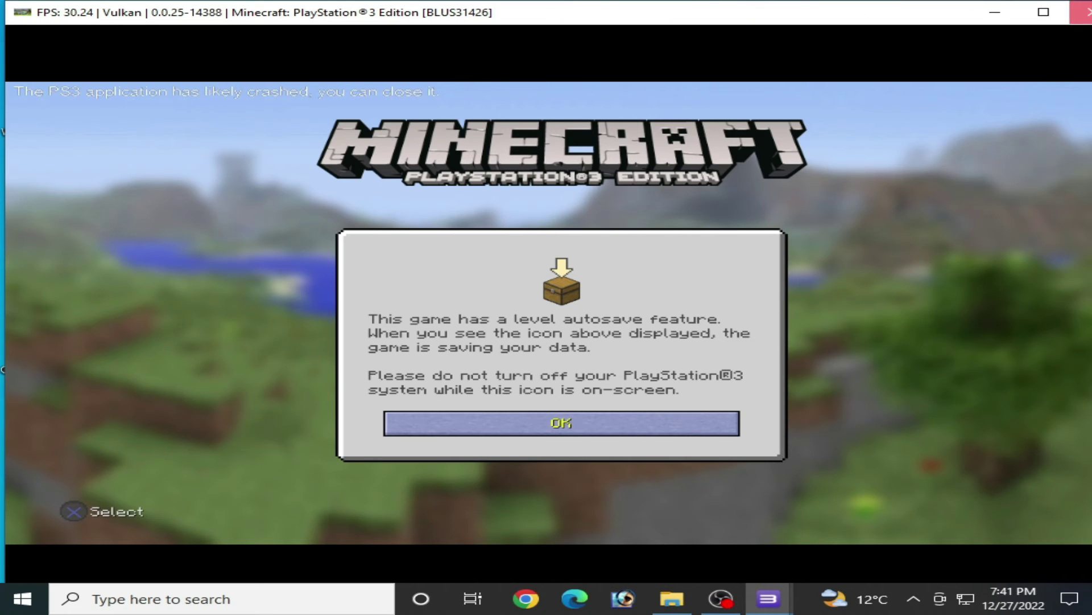
key("alt+F4")
key("alt+F4")
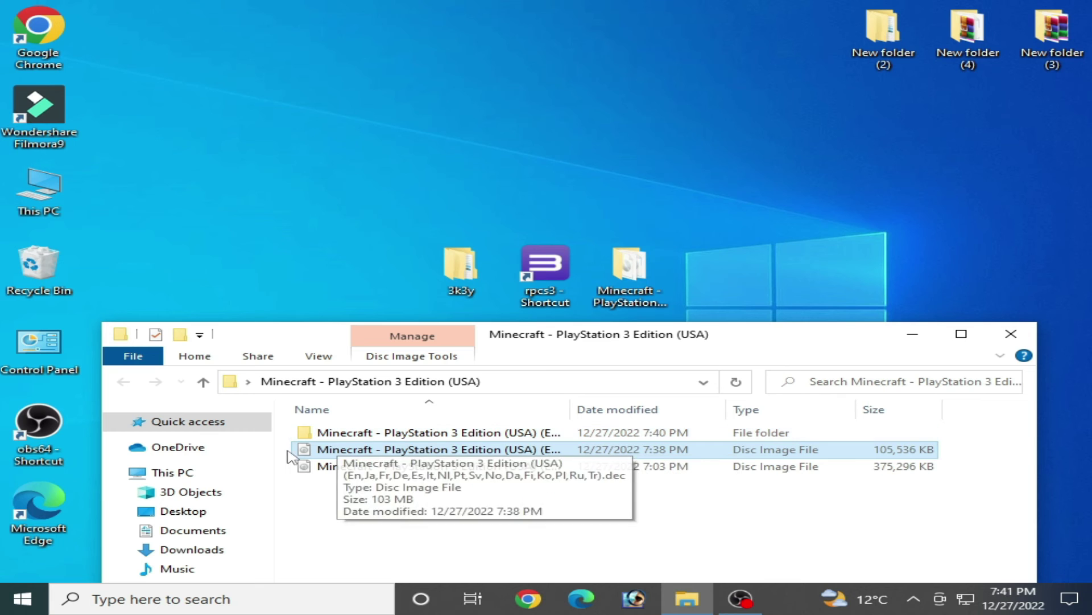
Step: Delete the extracted game folder and the decrypted .dec.iso from the Minecraft folder, keeping the original ISO
left_click_drag(287, 431, 303, 455)
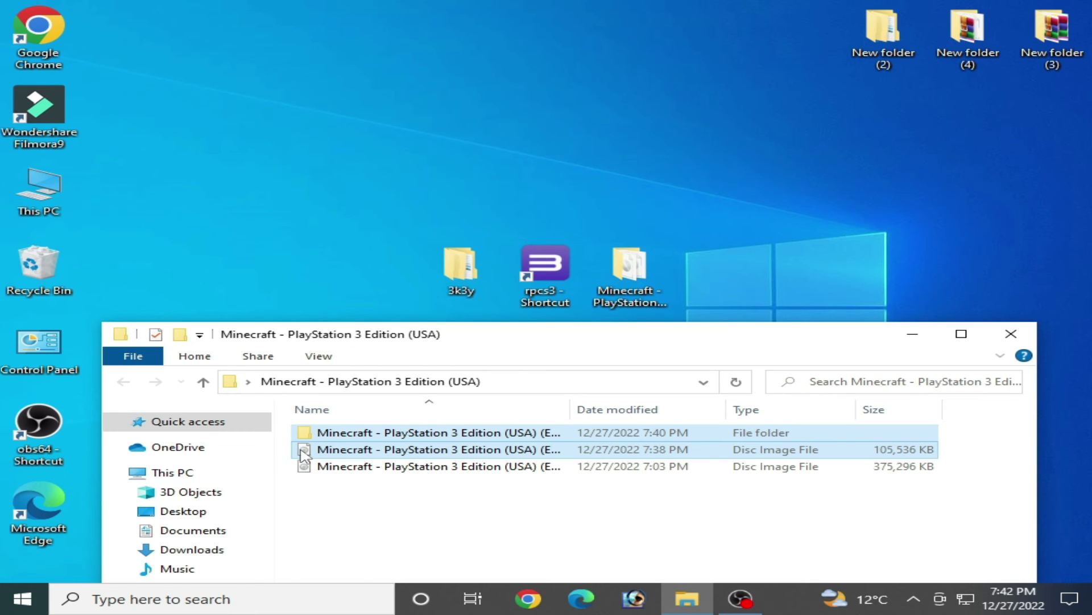
right_click(303, 450)
left_click(363, 394)
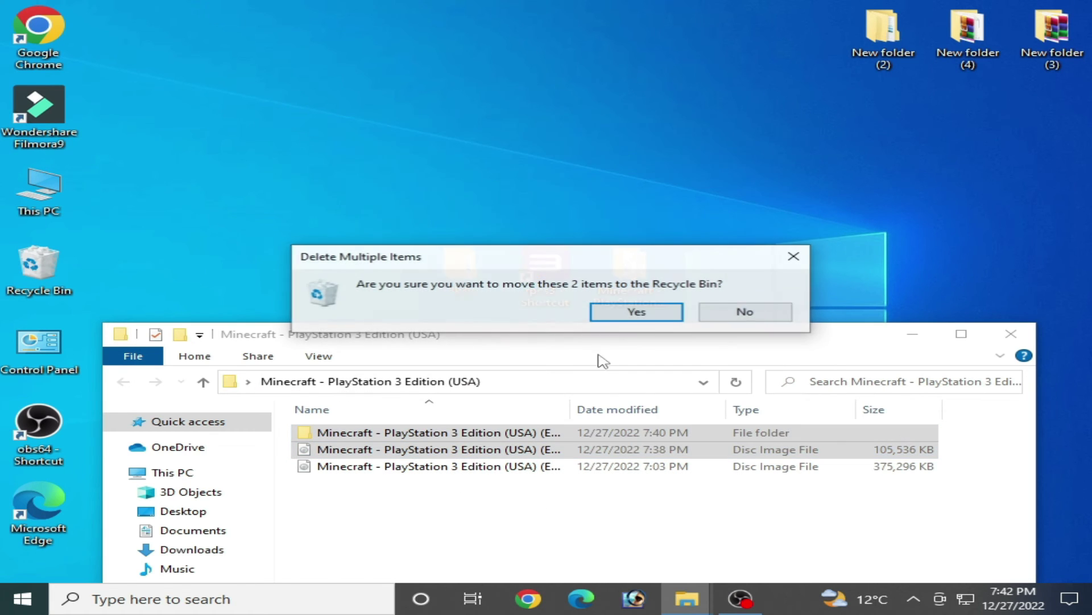
left_click(628, 314)
Step: Launch IsoTools again from the nested 3k3y folder on the desktop
double_click(455, 262)
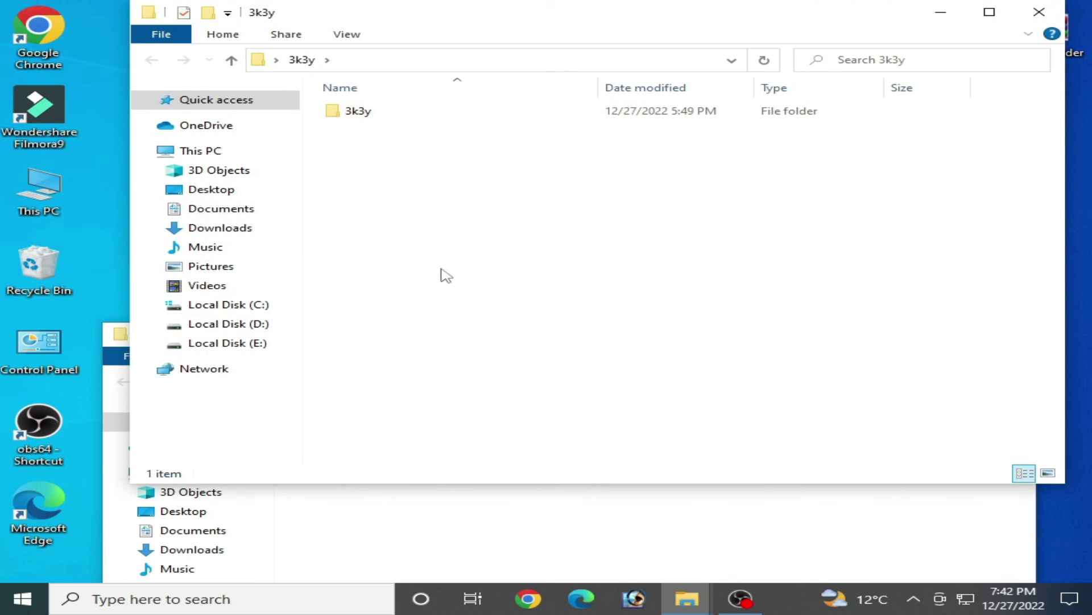
double_click(356, 111)
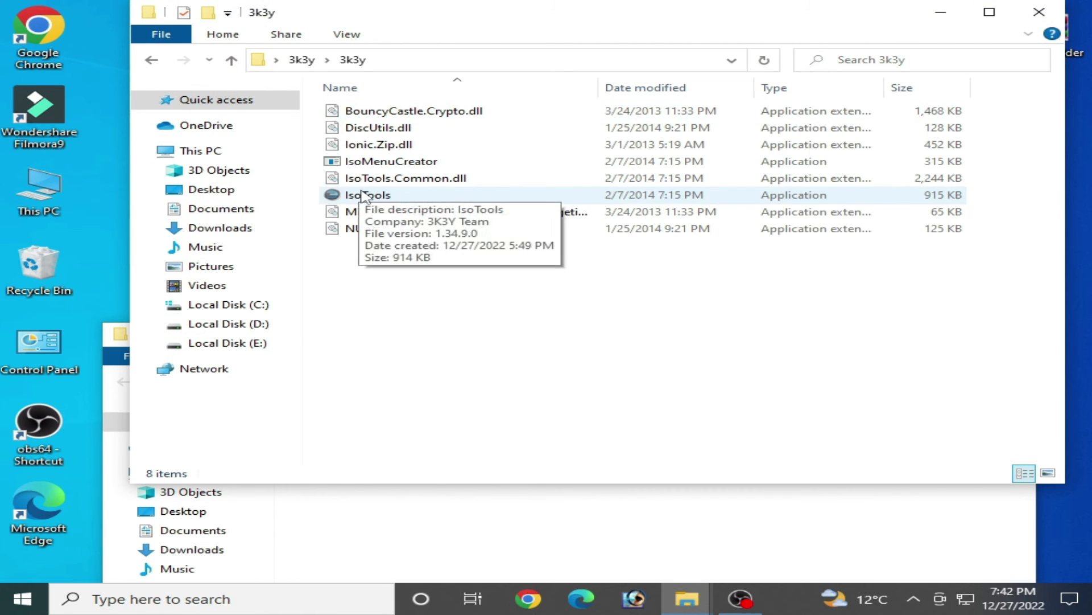
left_click(364, 195)
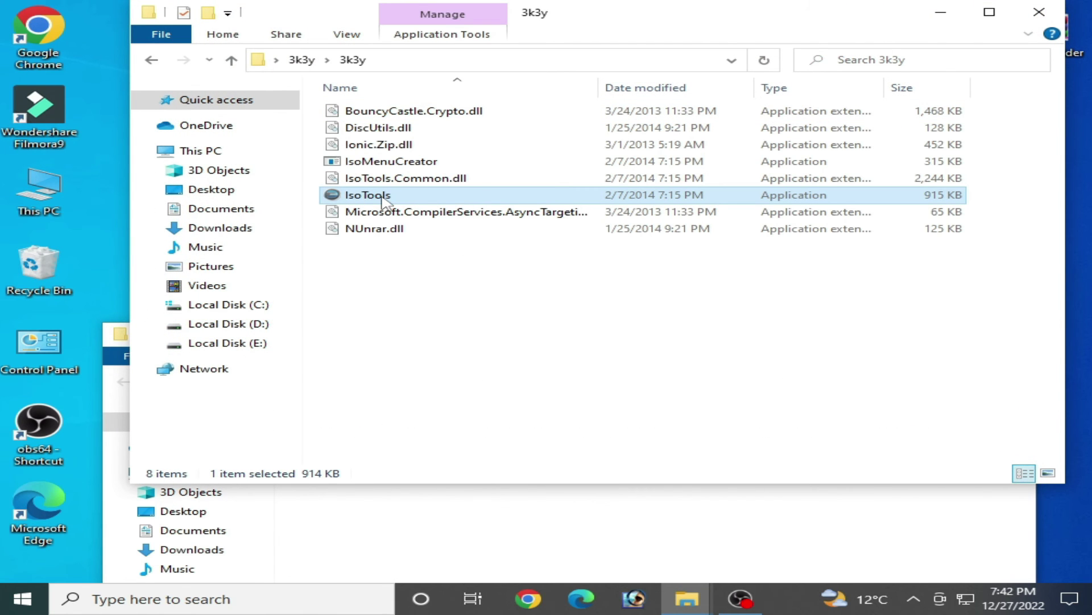
double_click(382, 196)
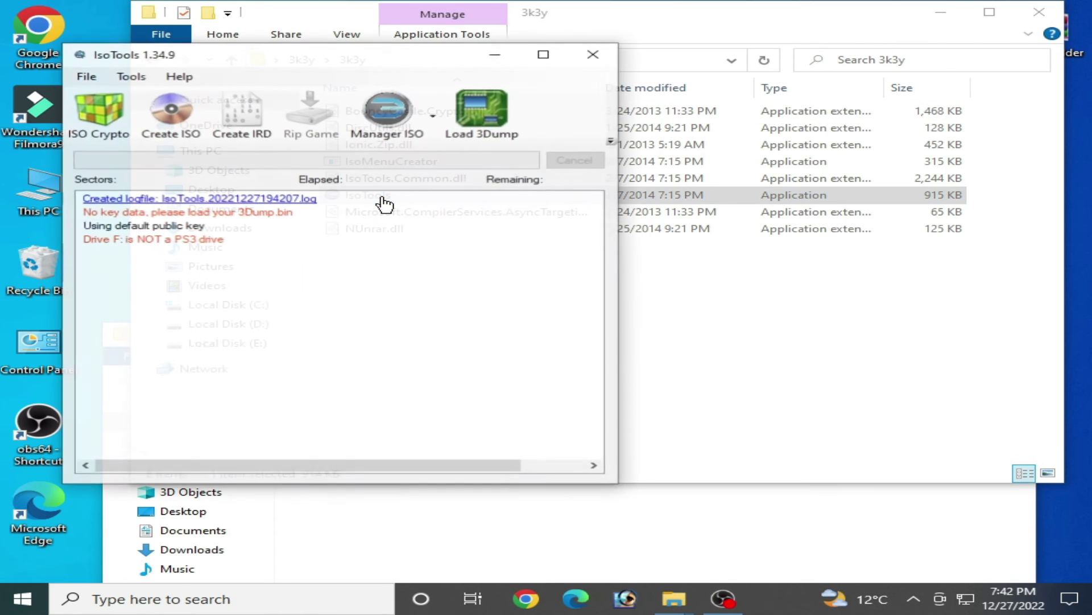
Step: Decrypt the original Minecraft ISO from the desktop's Minecraft - PlayStation 3 Edition (USA) folder with ISO Crypto
left_click(125, 121)
left_click(150, 204)
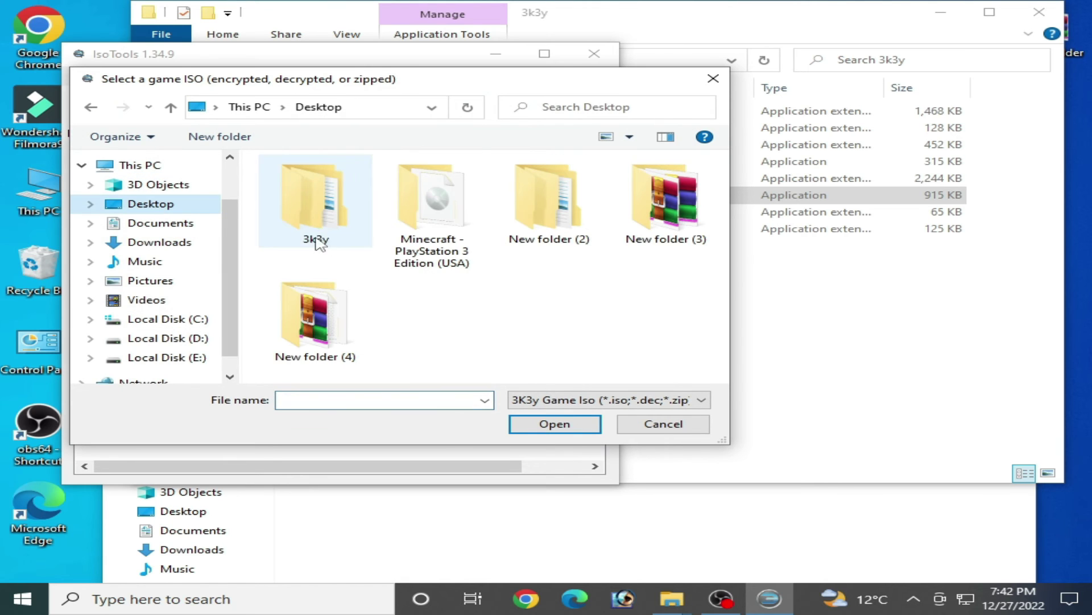
double_click(426, 242)
double_click(330, 183)
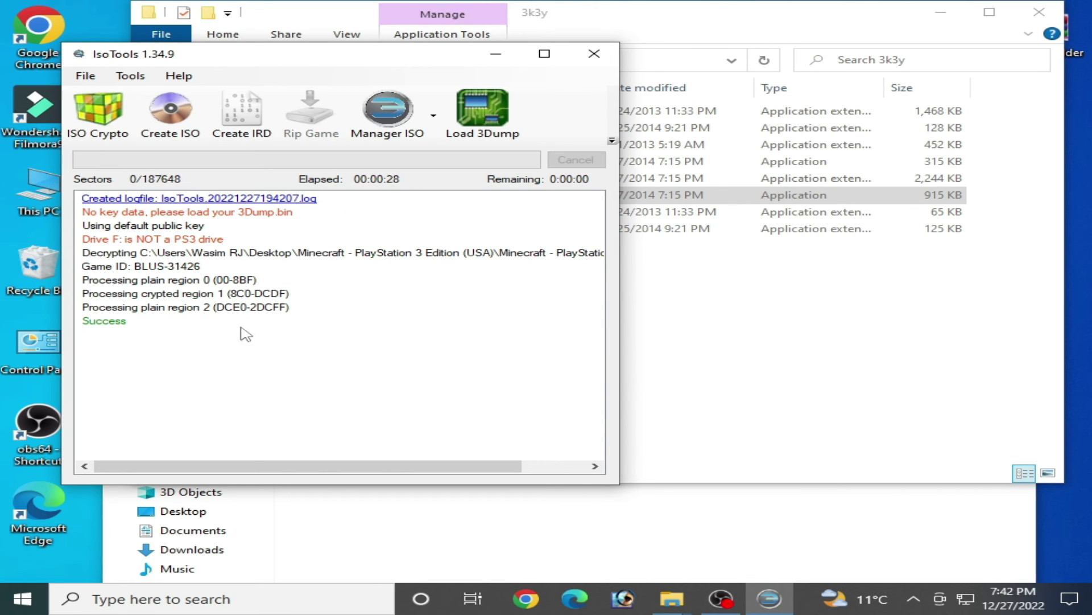
Step: Close IsoTools and the open 3k3y and Minecraft folder windows to return to the desktop
left_click(593, 59)
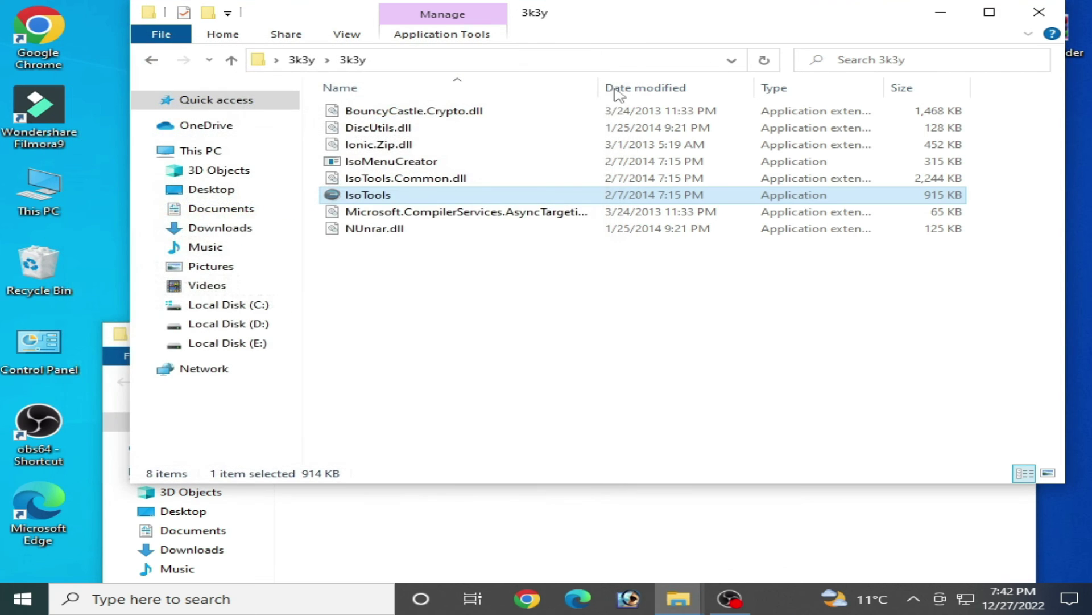
left_click(1039, 12)
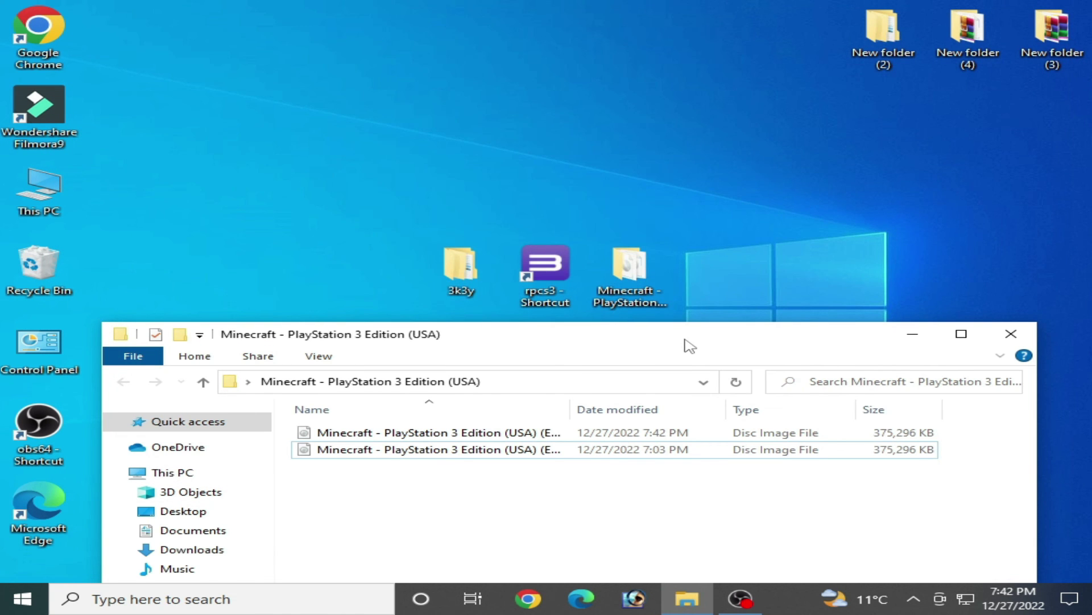
left_click_drag(689, 346, 710, 151)
left_click(1019, 135)
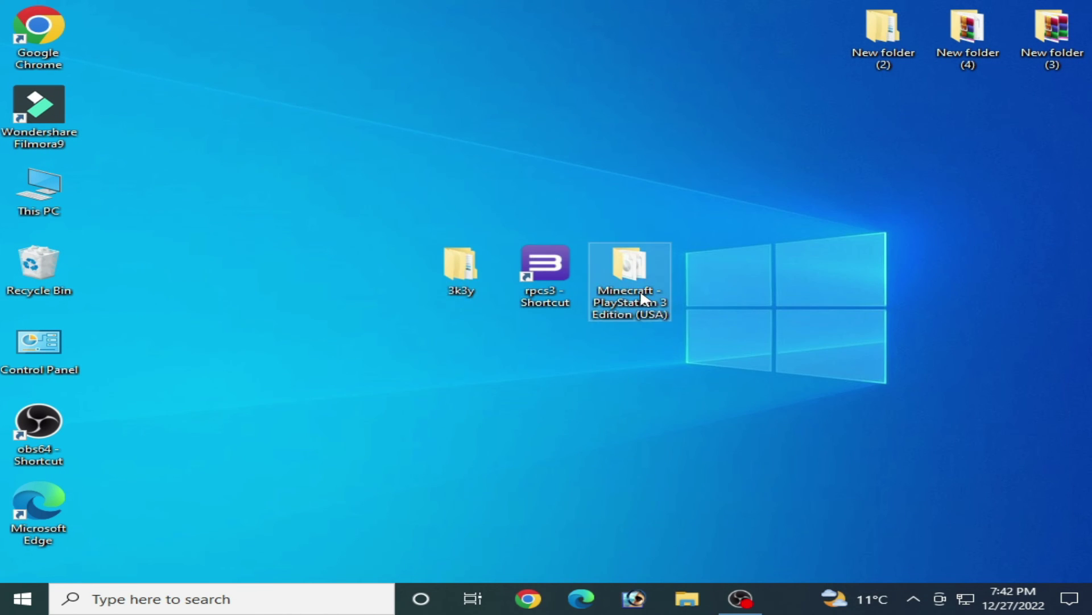
Step: Extract the decrypted .dec.iso in the desktop's Minecraft - PlayStation 3 Edition (USA) folder into its own .dec subfolder
double_click(641, 298)
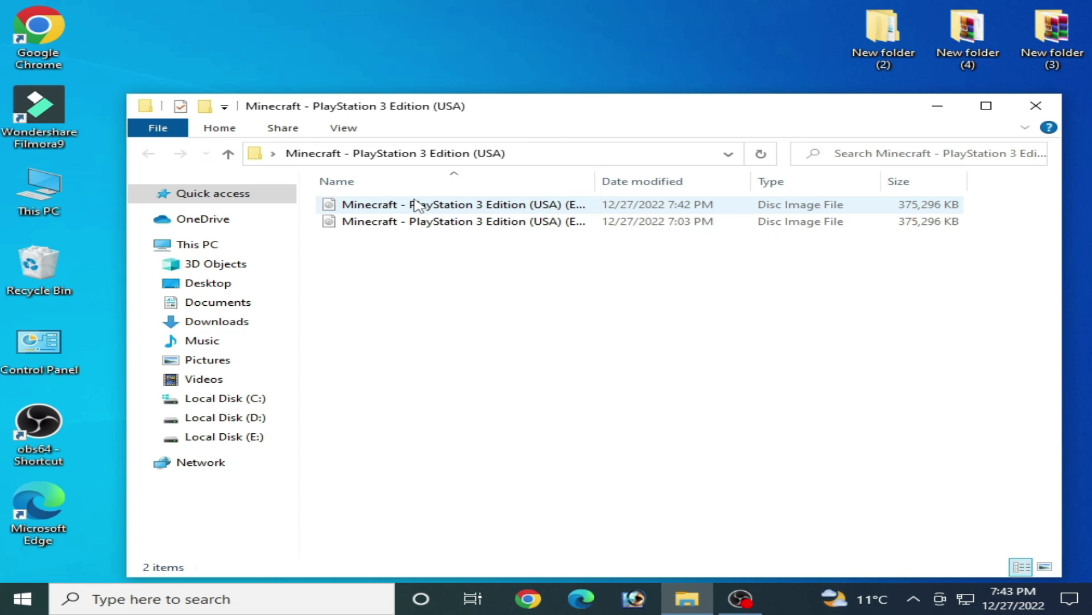
left_click(415, 205)
right_click(415, 205)
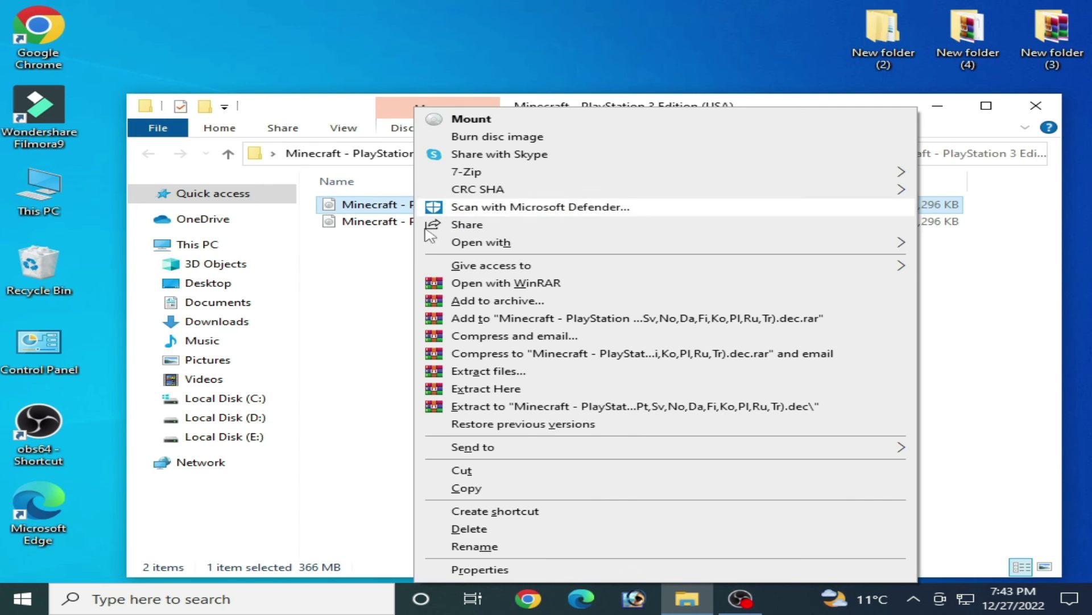
left_click(467, 407)
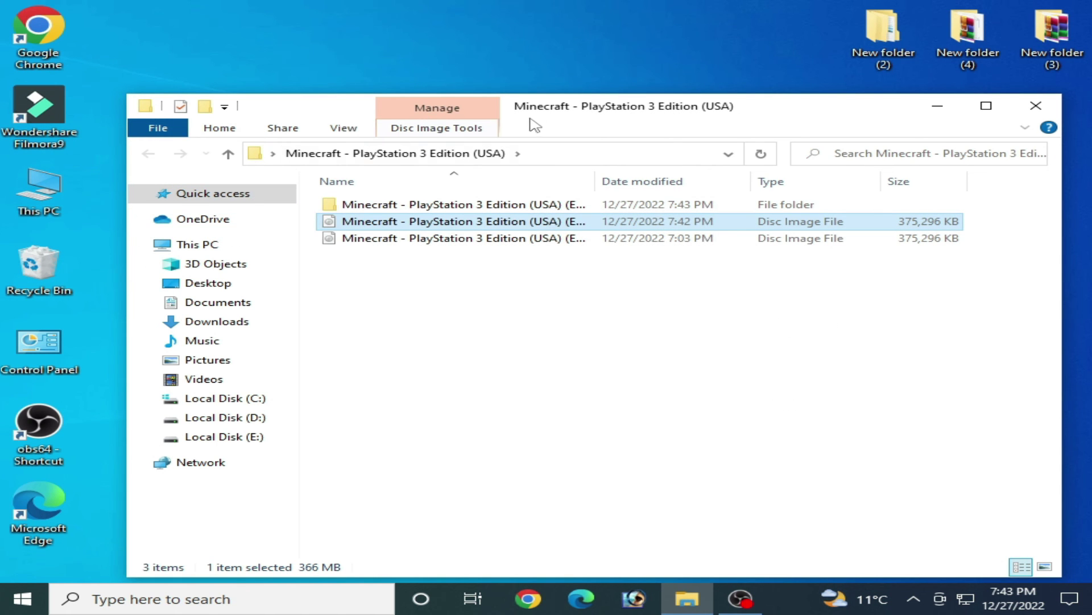
Step: Move the Minecraft folder window off the desktop shortcuts and launch RPCS3 from its shortcut
left_click_drag(535, 124, 538, 381)
left_click(532, 277)
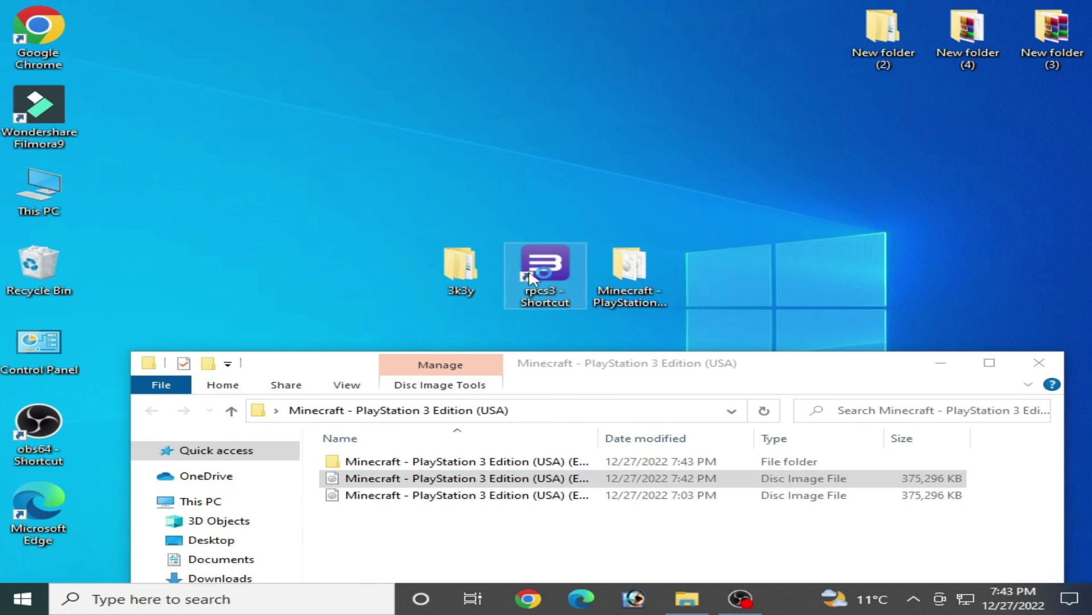
double_click(530, 277)
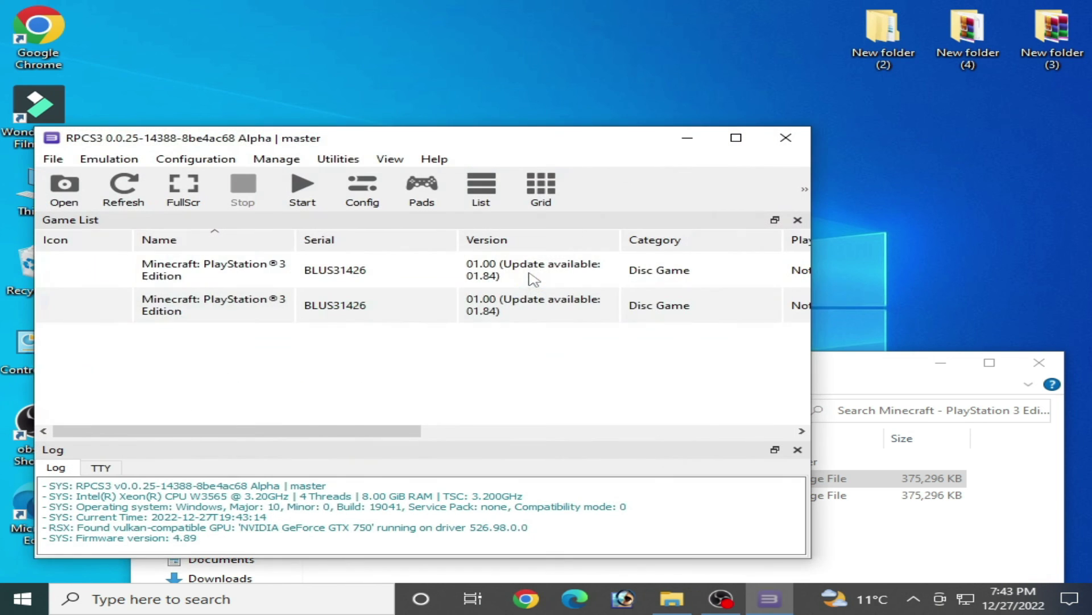
left_click(514, 416)
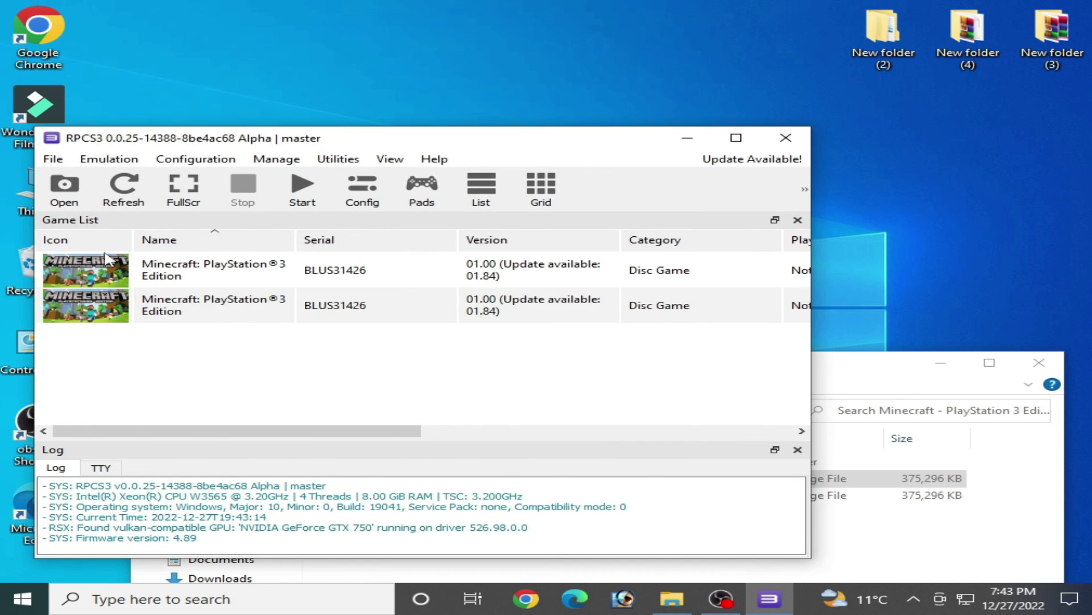
Step: Boot the extracted game folder inside the desktop's Minecraft - PlayStation 3 Edition (USA) folder in RPCS3
left_click(63, 188)
left_click(148, 294)
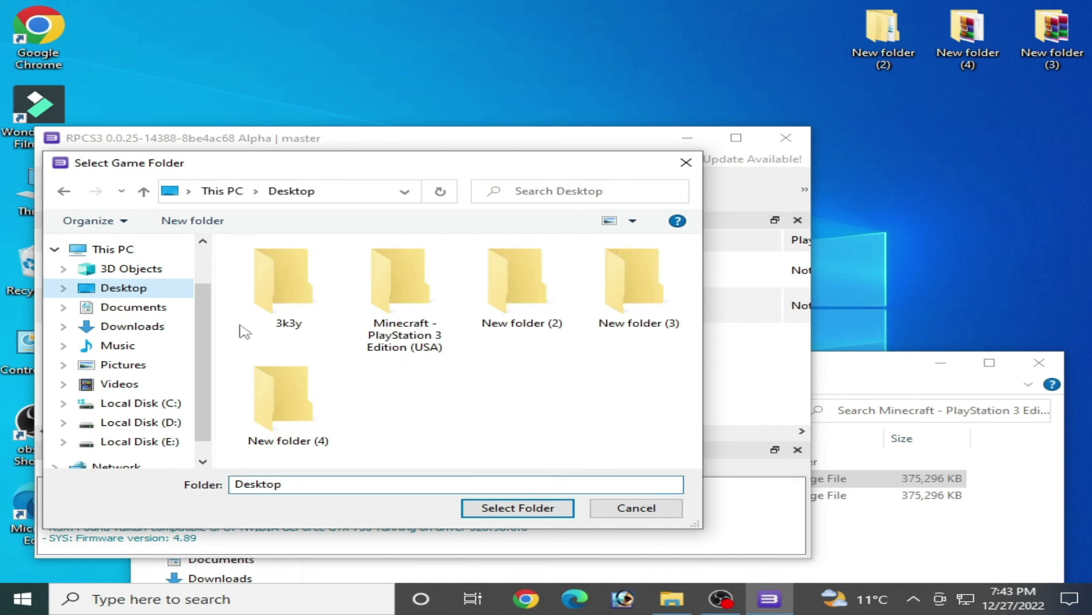
double_click(414, 287)
left_click(317, 272)
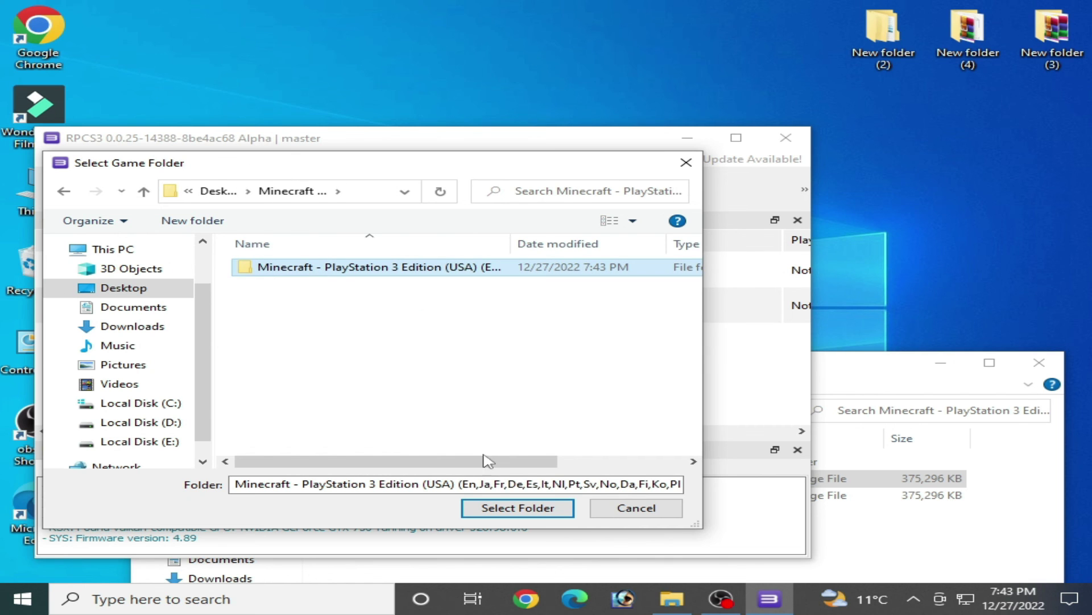
left_click(507, 508)
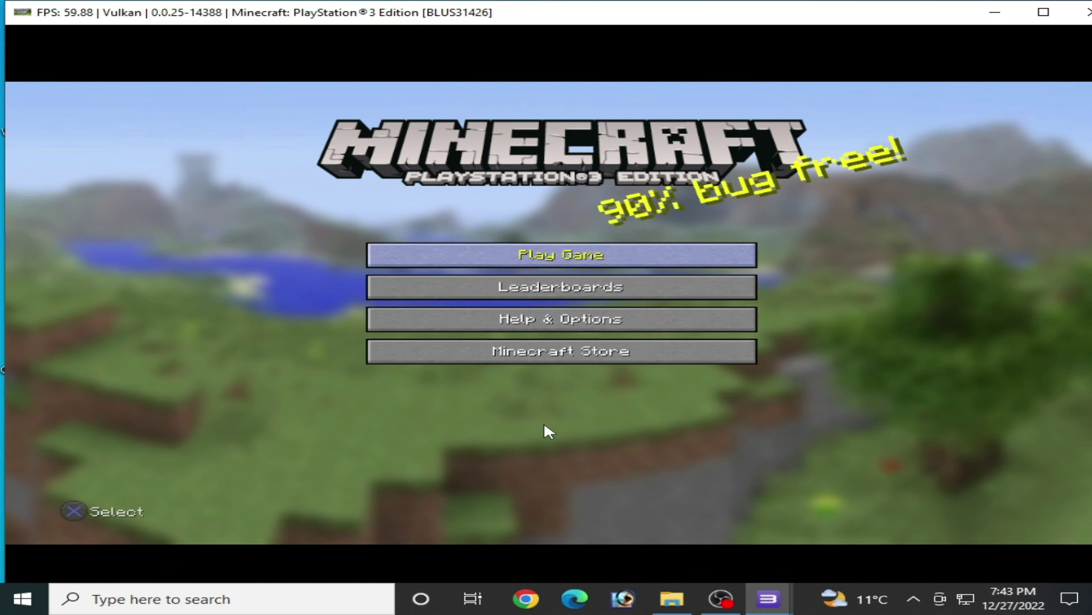
Step: Start Play Game in Minecraft, continue playing offline, and open the Create New World settings
key("x")
key("Down")
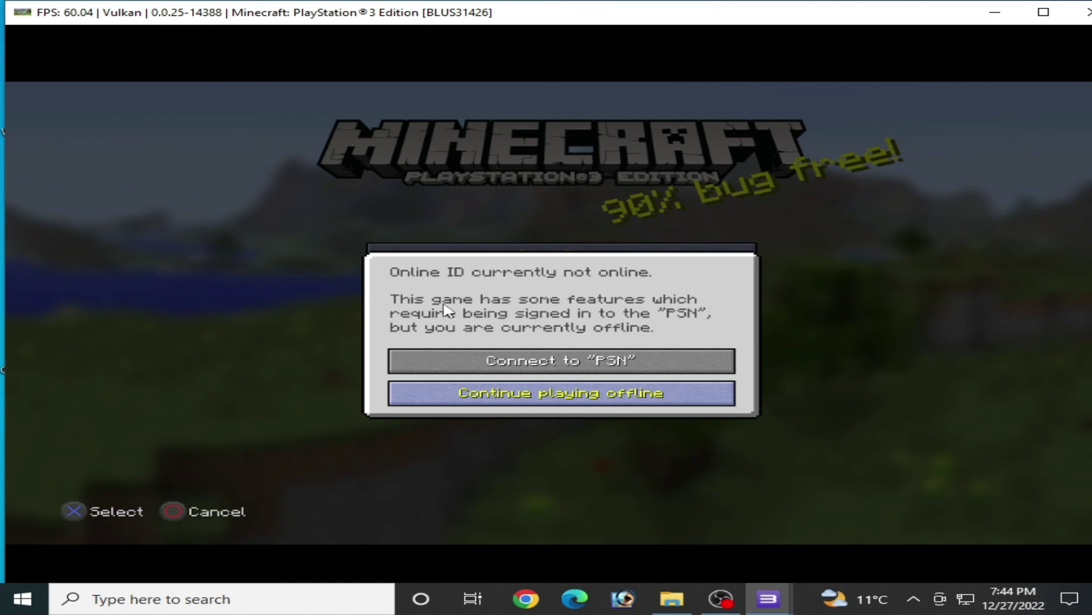
key("x")
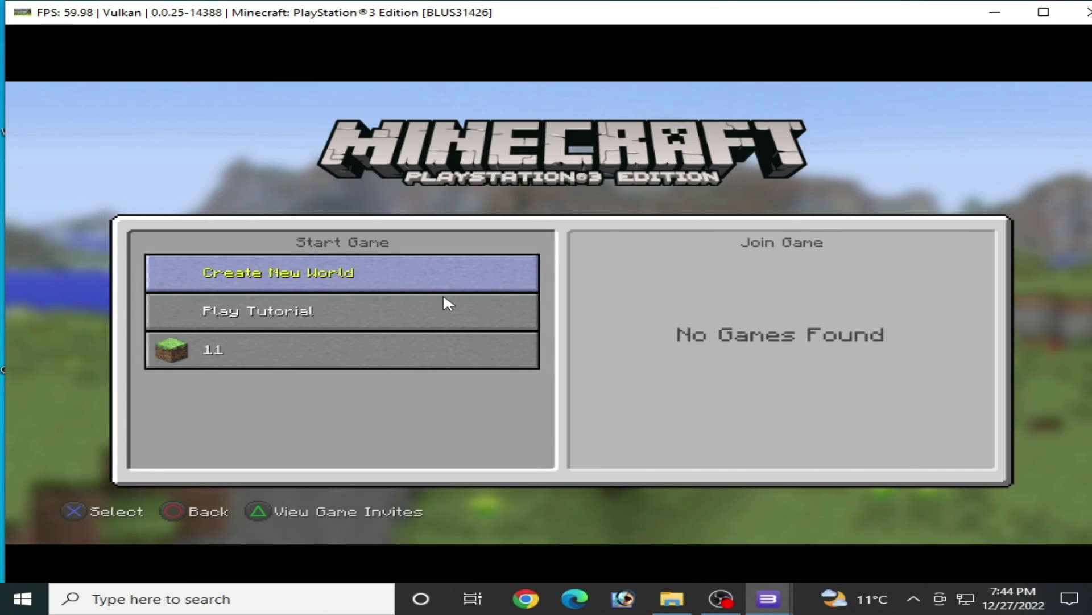
key("x")
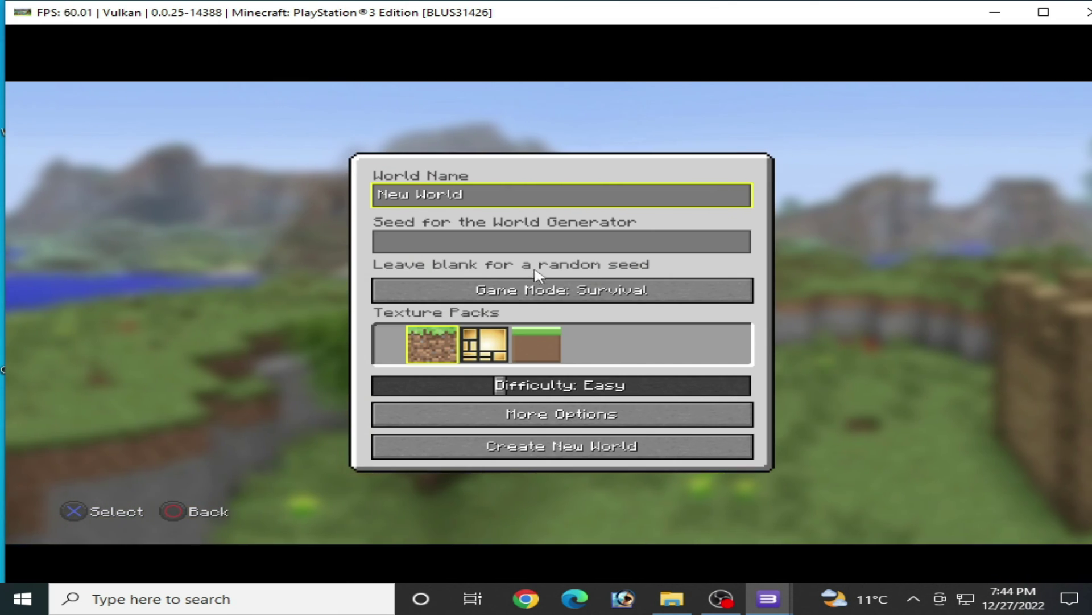